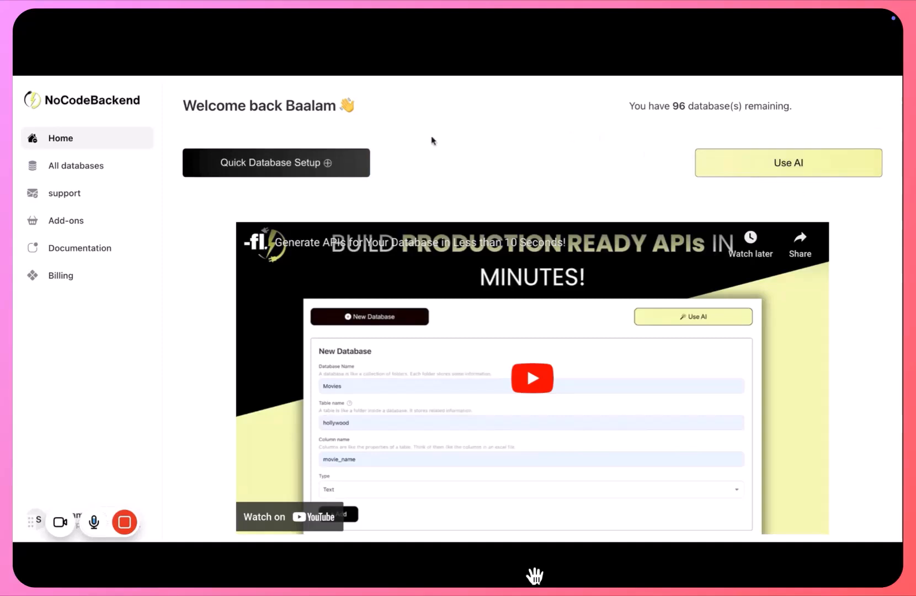
# - Create a database named Sports with a table called Outdoor sports containing a Short Text column named sport name
pyautogui.click(319, 163)
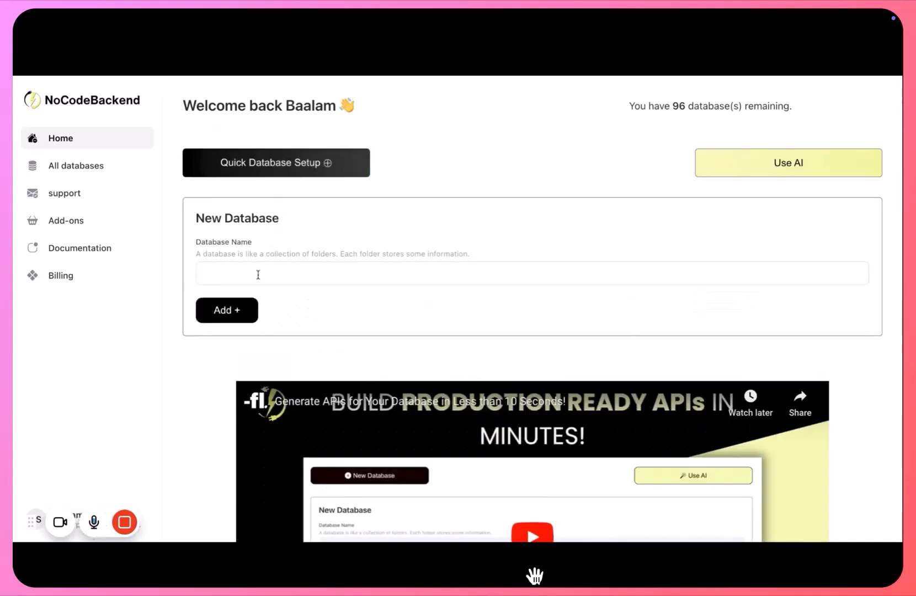
pyautogui.write('Sports')
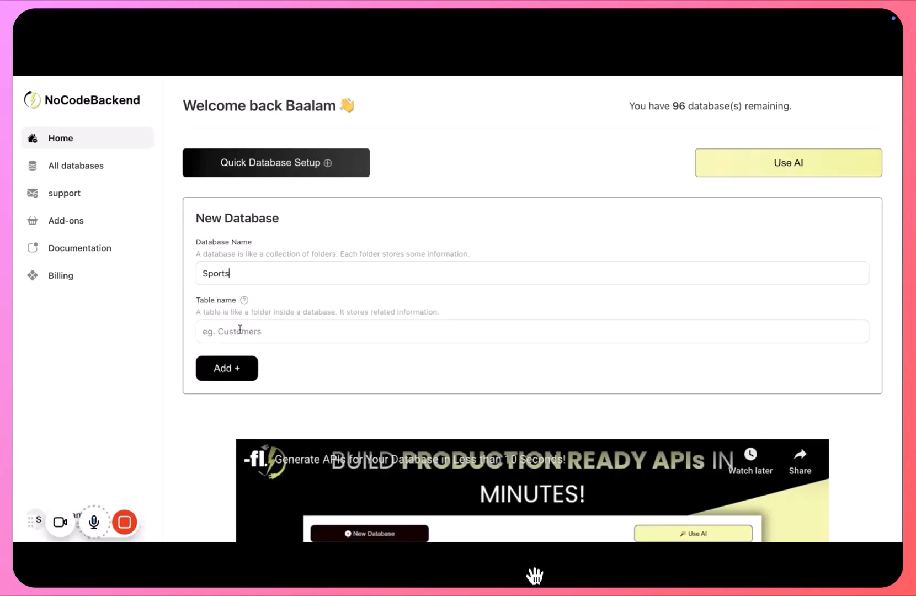
pyautogui.write('Outdoor ')
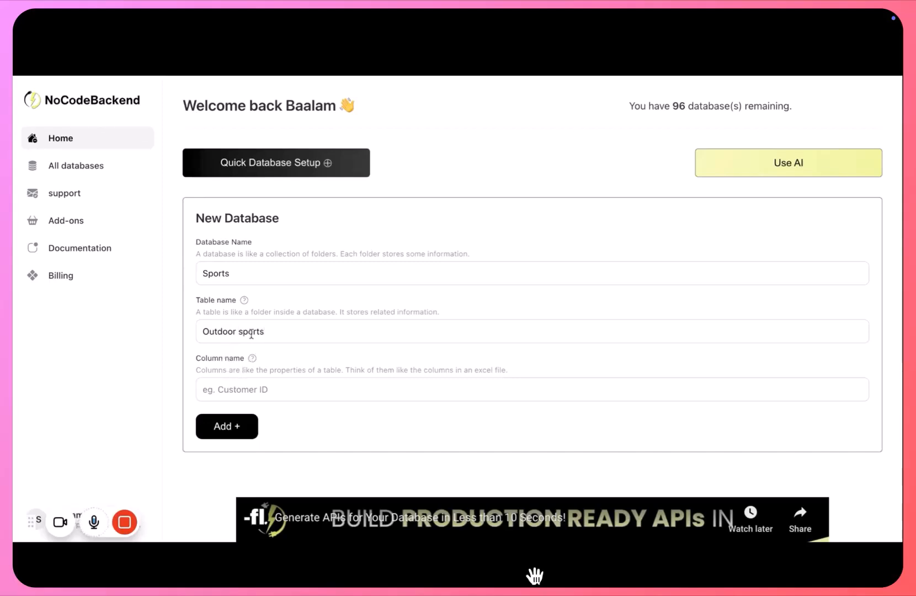
pyautogui.write('spo')
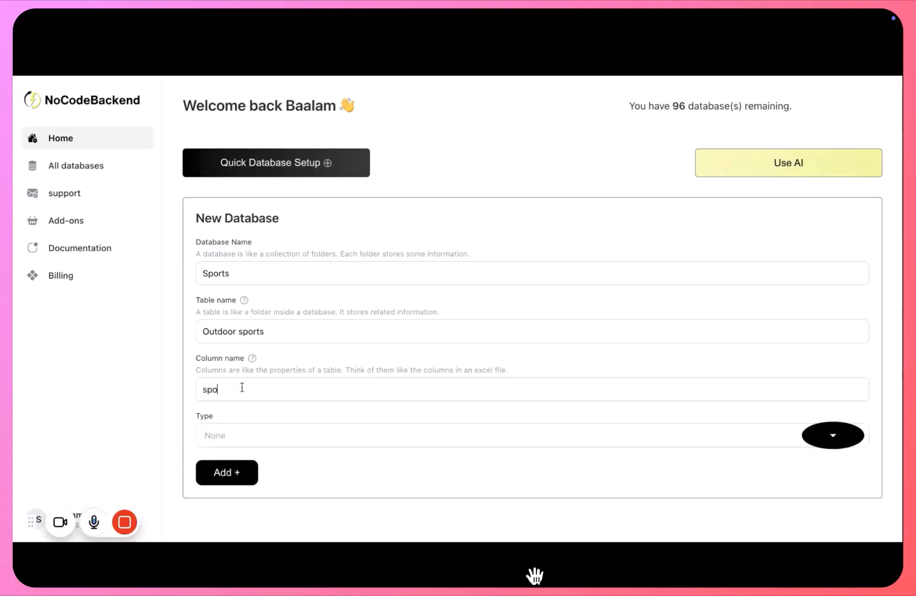
pyautogui.write('rt name')
pyautogui.click(238, 430)
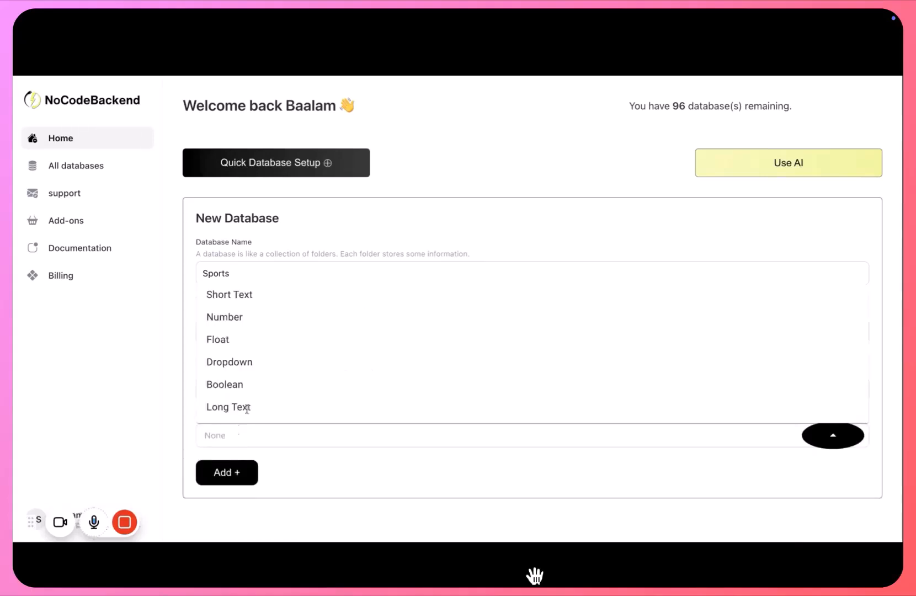
pyautogui.click(246, 298)
pyautogui.scroll(-2, 270, 423)
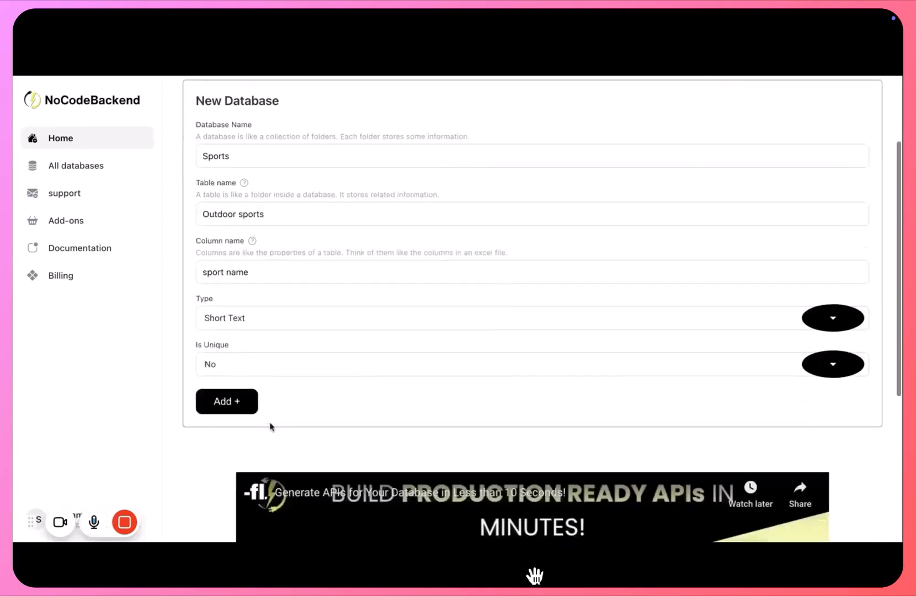
pyautogui.click(233, 402)
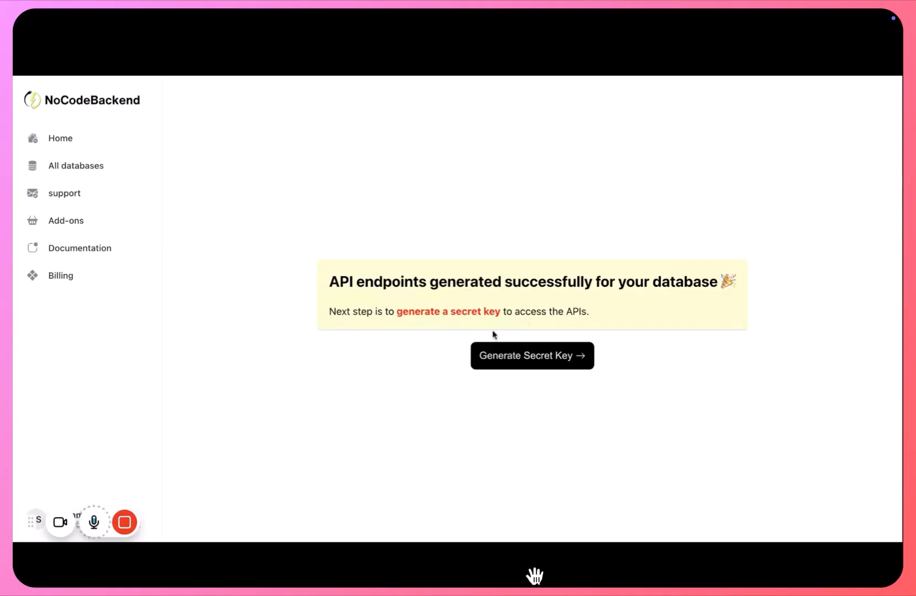
# - Generate a secret key for the new sports database instance and copy it
pyautogui.click(517, 362)
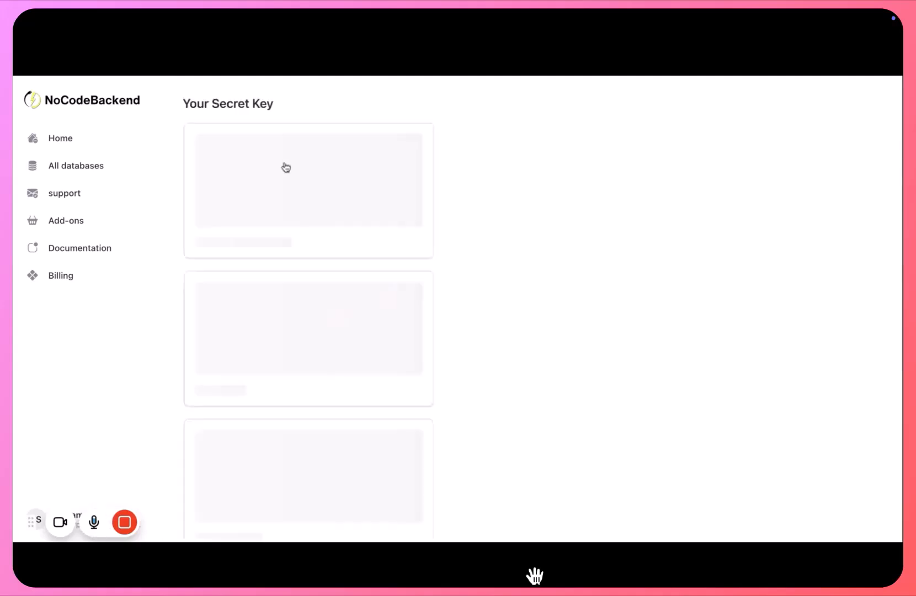
pyautogui.click(256, 179)
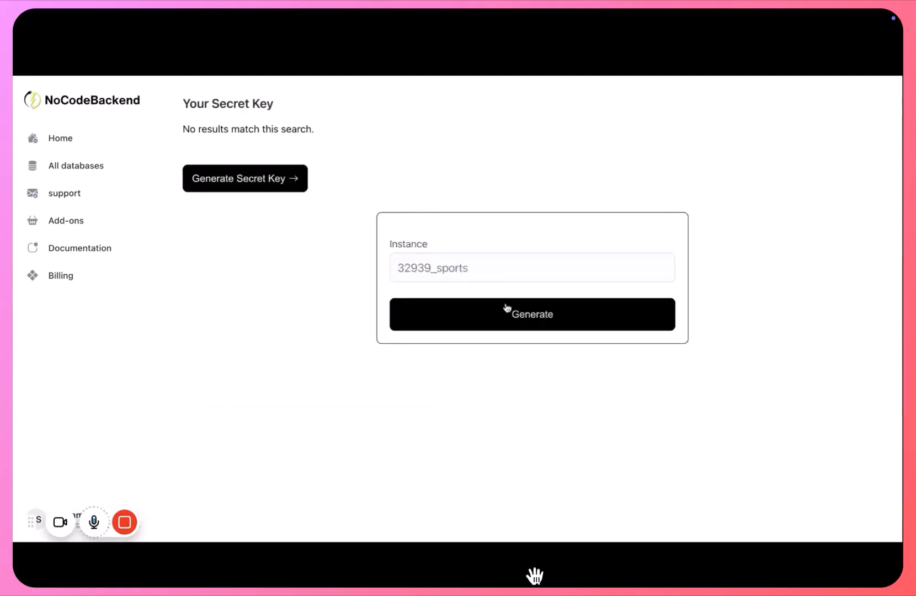
pyautogui.click(524, 318)
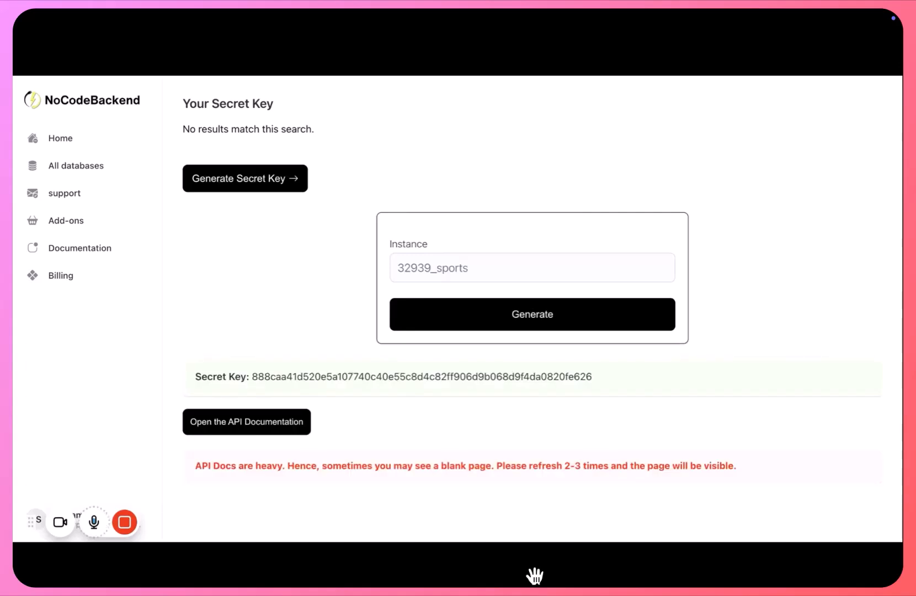
pyautogui.doubleClick(389, 378)
pyautogui.click(385, 384)
# - Open the API documentation for the sports database and look over its title and list of endpoints
pyautogui.click(257, 425)
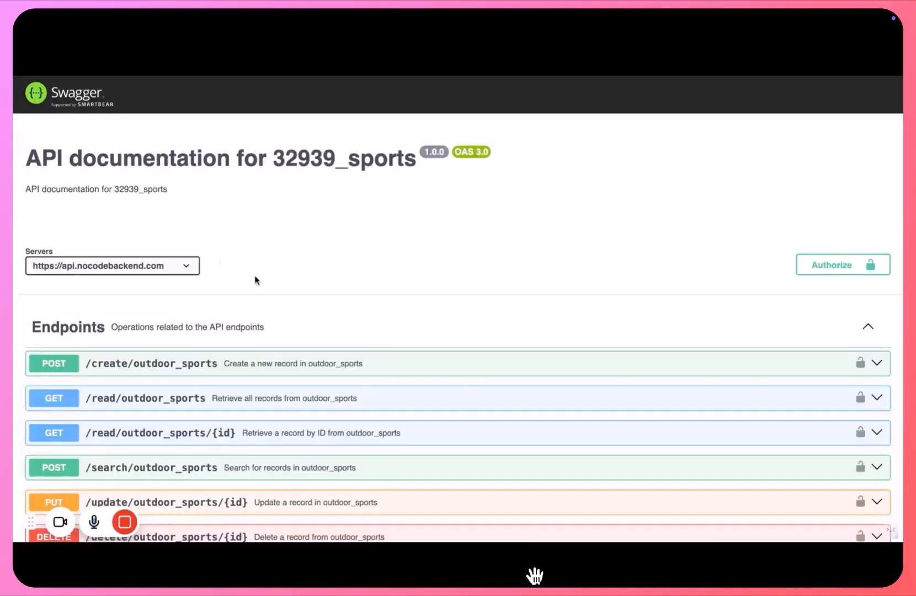
pyautogui.scroll(-1, 259, 296)
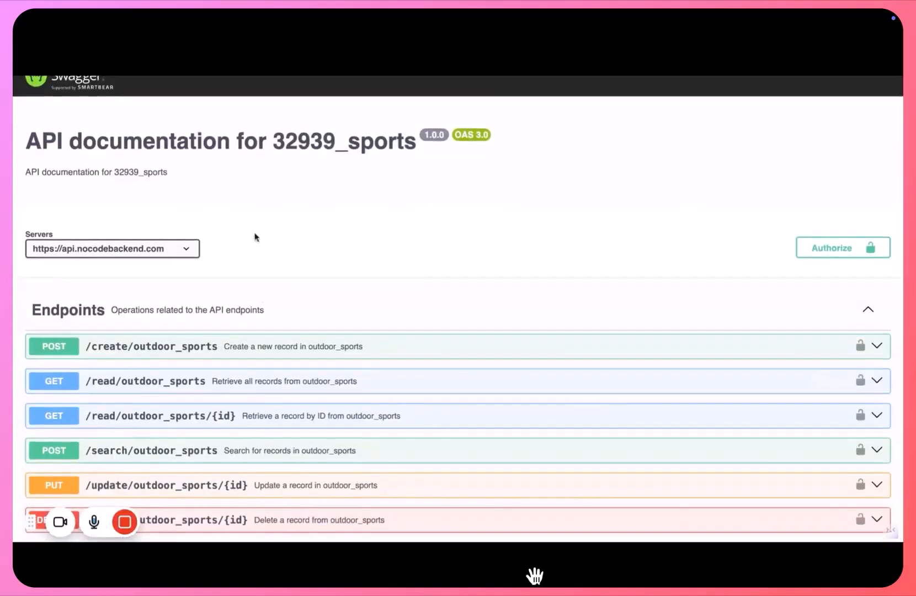
pyautogui.scroll(1, 382, 206)
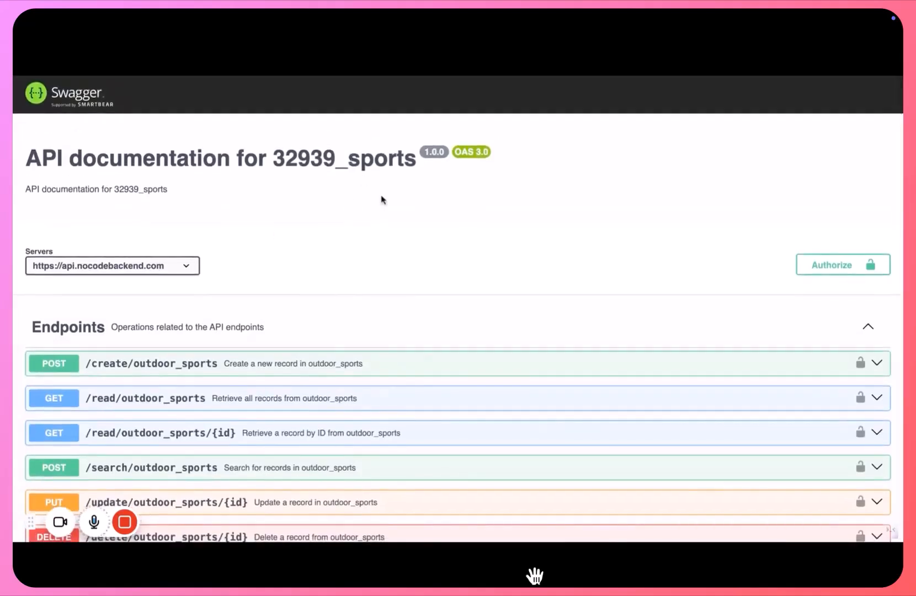
pyautogui.scroll(-1, 380, 199)
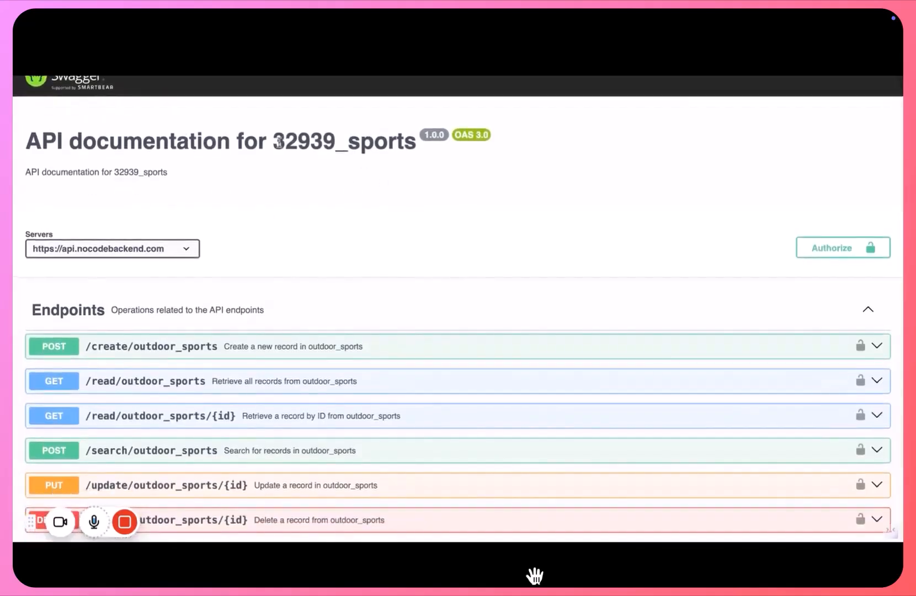
pyautogui.moveTo(280, 142); pyautogui.dragTo(424, 156)
pyautogui.click(418, 177)
# - Examine the sport_name field in the create outdoor_sports endpoint's example request body and collapse the endpoint again
pyautogui.click(191, 347)
pyautogui.scroll(-4, 189, 352)
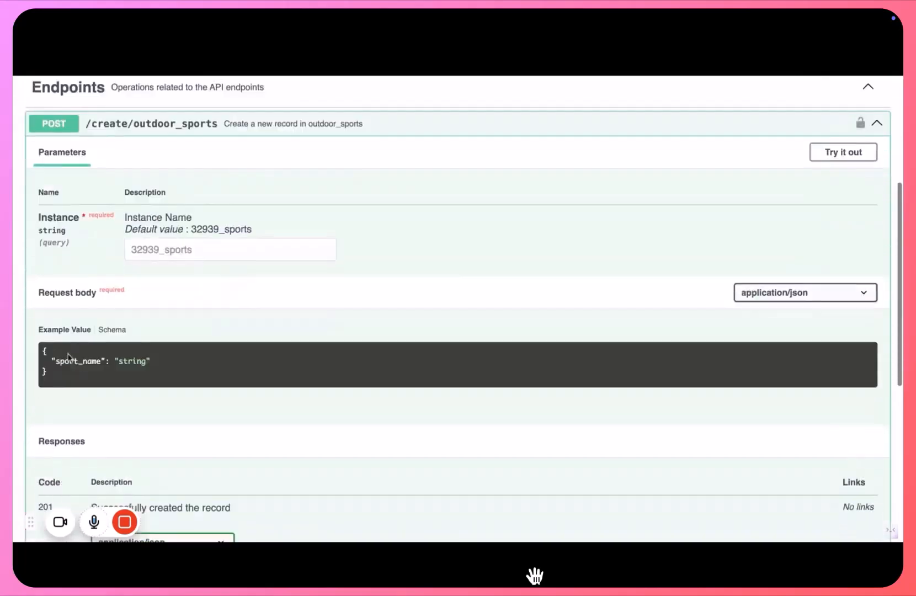
pyautogui.doubleClick(58, 362)
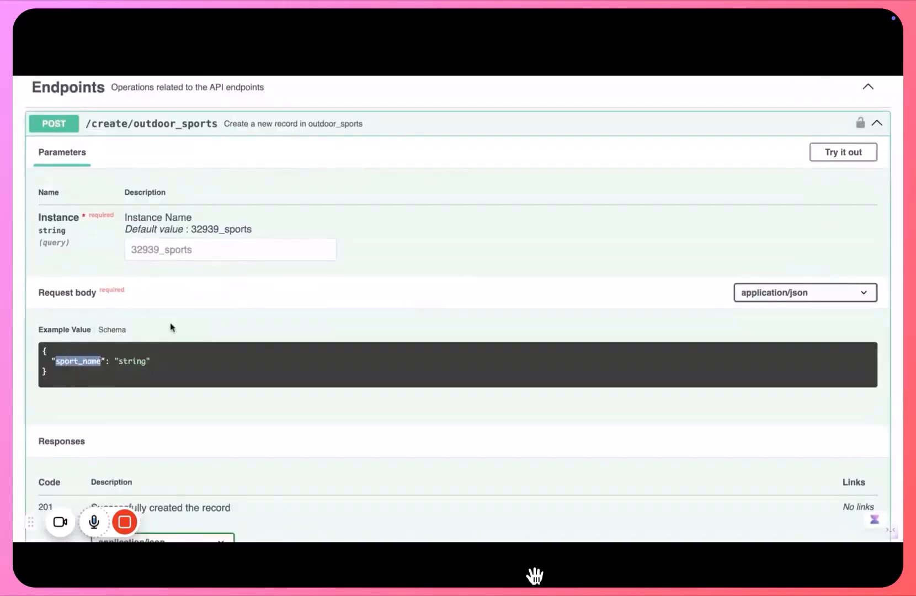
pyautogui.scroll(2, 189, 306)
pyautogui.click(212, 264)
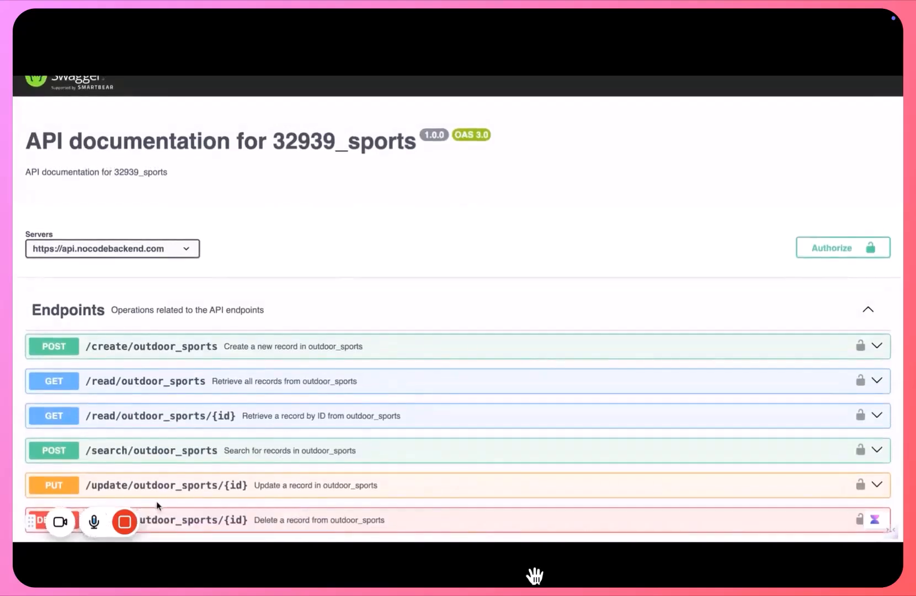
pyautogui.moveTo(163, 521)
pyautogui.click(352, 520)
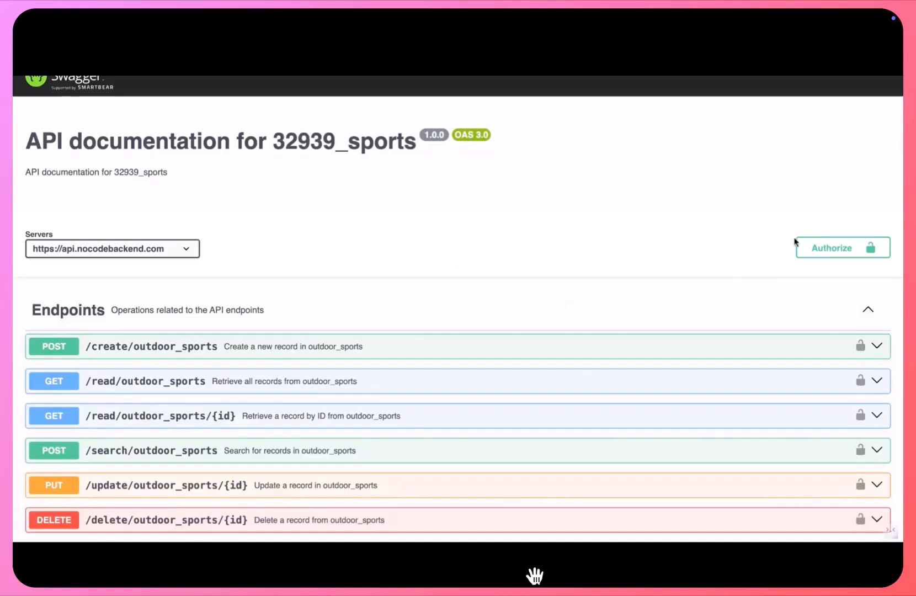
# - Authorize the API requests by pasting the secret key as the bearerAuth value
pyautogui.click(843, 253)
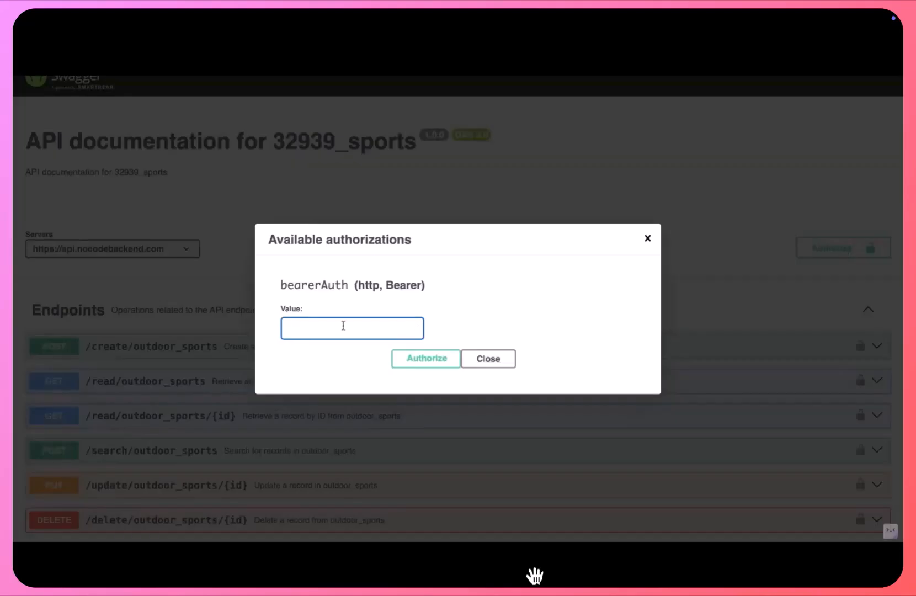
pyautogui.click(434, 293)
pyautogui.click(333, 323)
pyautogui.hotkey('ctrl', 'v')
pyautogui.click(549, 267)
pyautogui.click(435, 360)
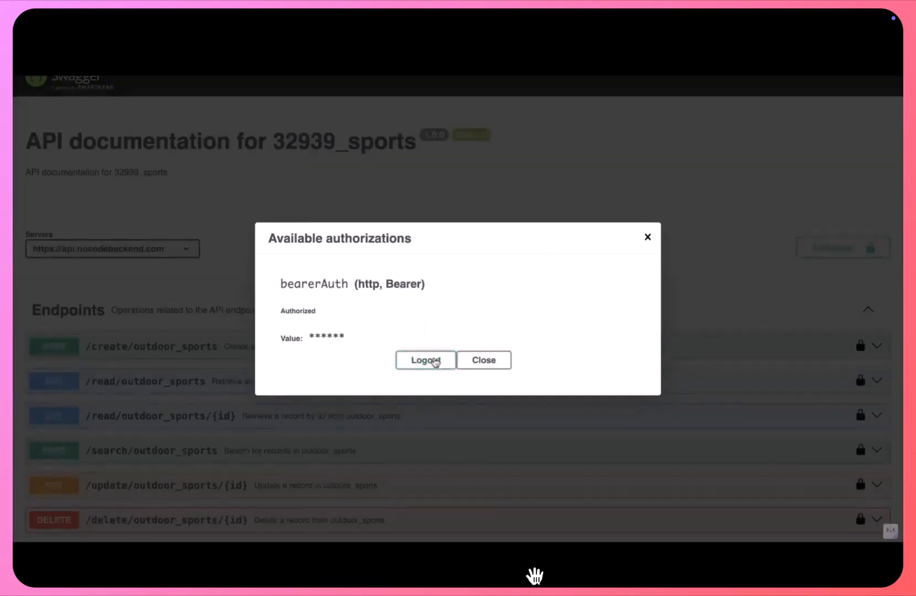
pyautogui.click(497, 361)
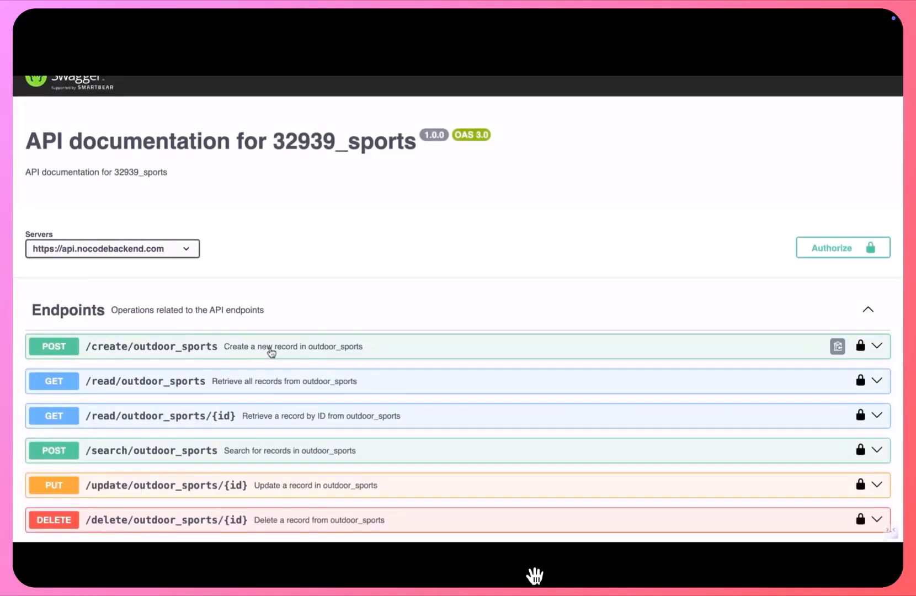
# - Try out the create outdoor_sports endpoint with sport_name set to Football, execute the request and check its response body
pyautogui.click(271, 352)
pyautogui.scroll(-2, 270, 351)
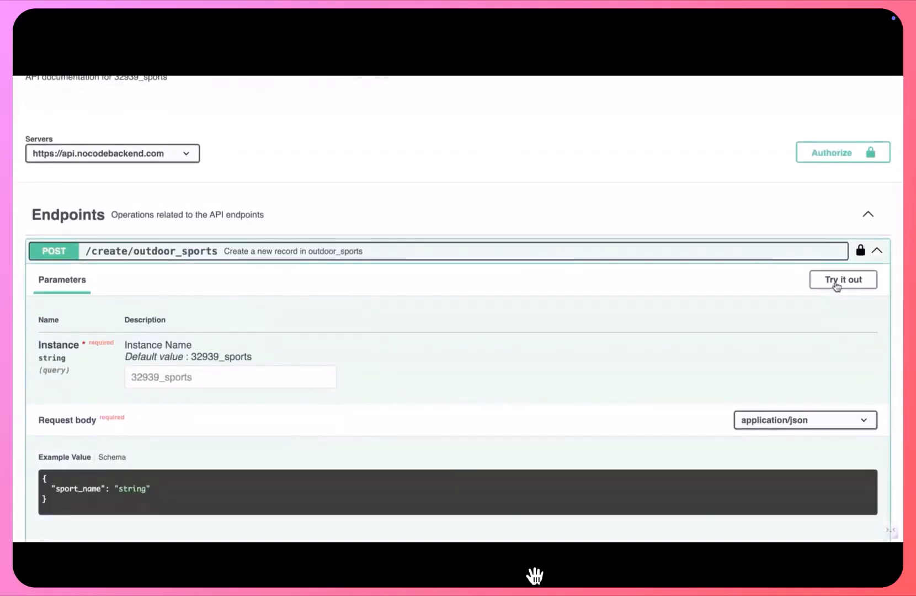
pyautogui.click(836, 282)
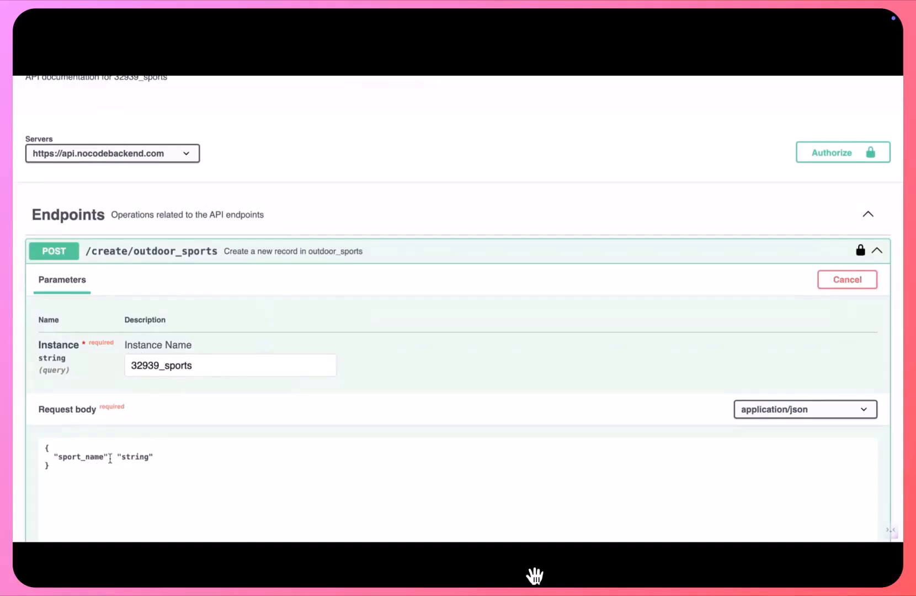
pyautogui.doubleClick(137, 457)
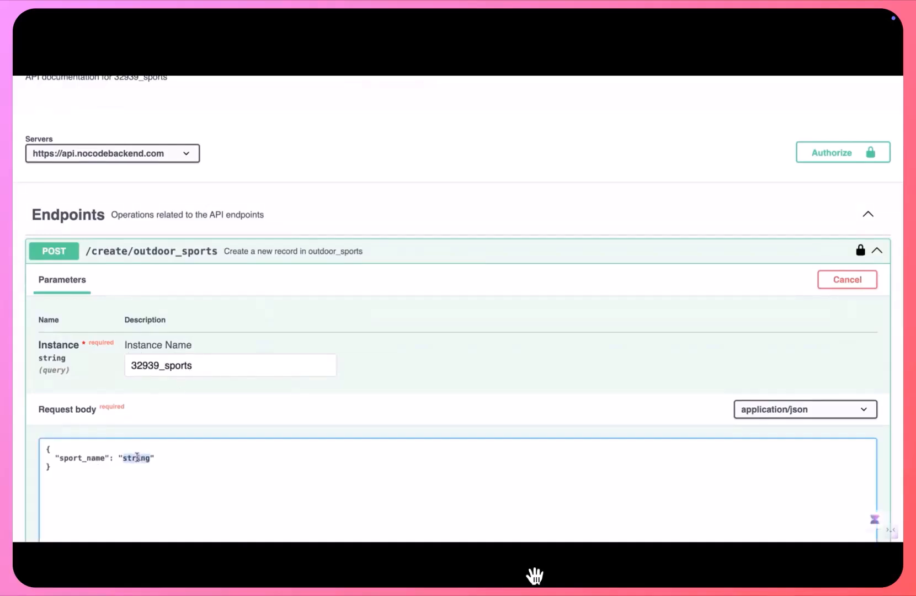
pyautogui.write('Football')
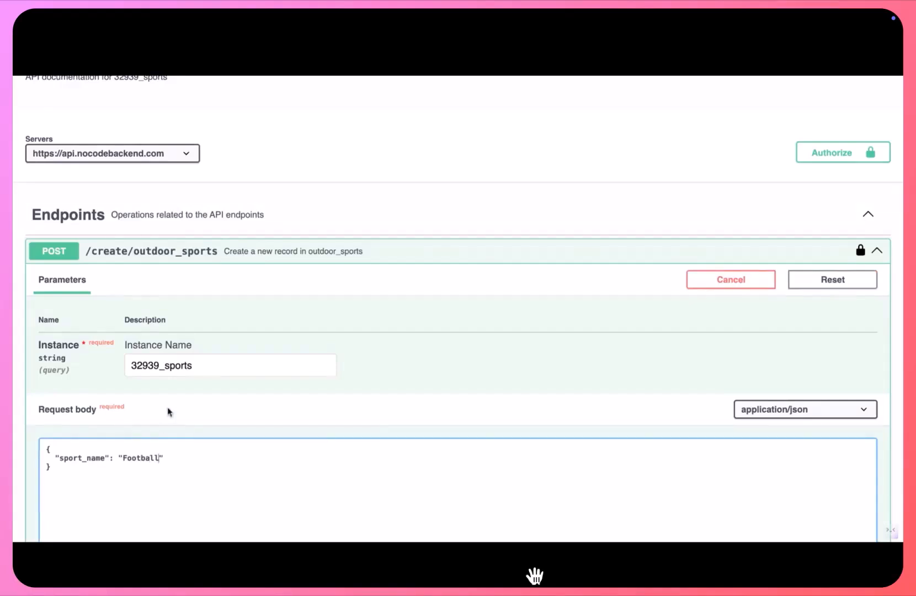
pyautogui.scroll(-5, 169, 411)
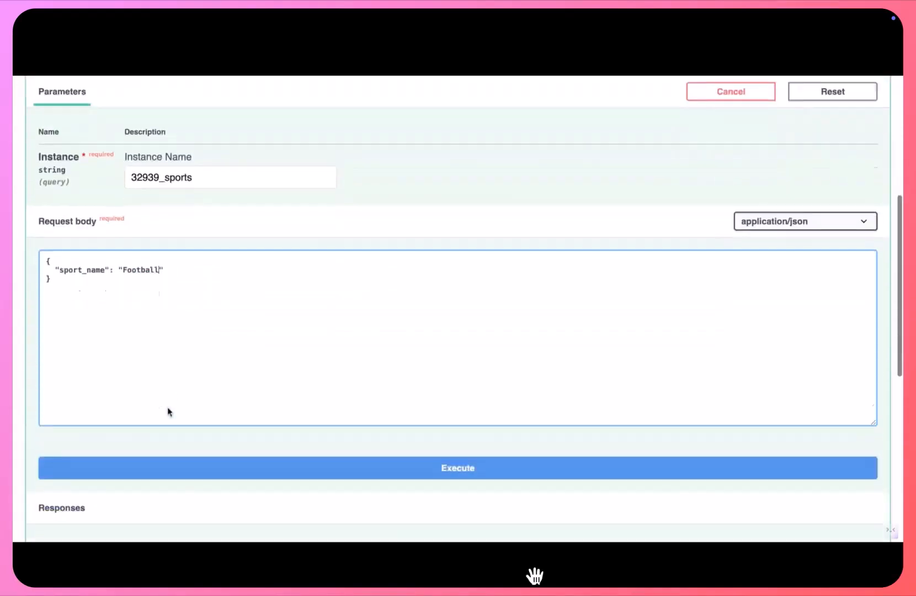
pyautogui.click(344, 424)
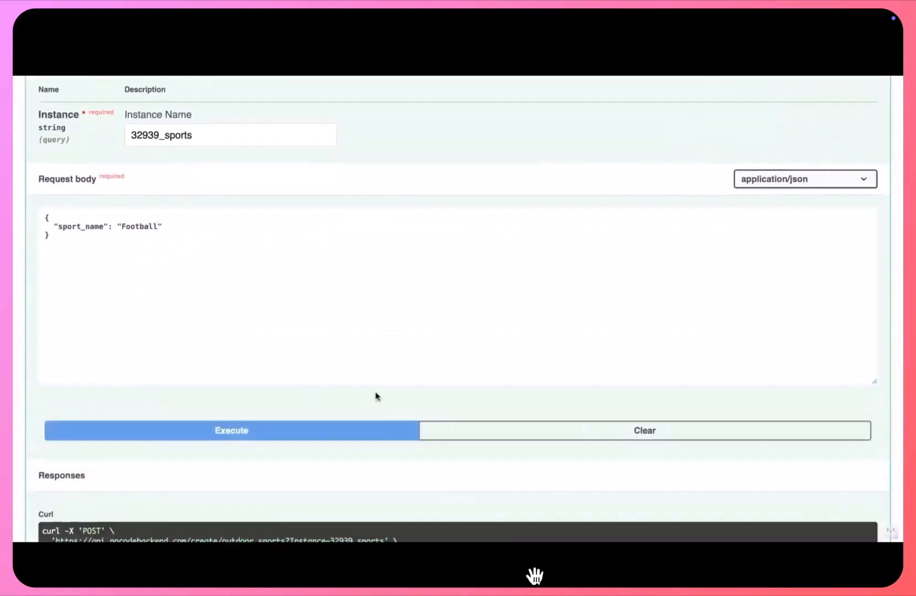
pyautogui.scroll(-4, 378, 395)
pyautogui.scroll(-2, 377, 396)
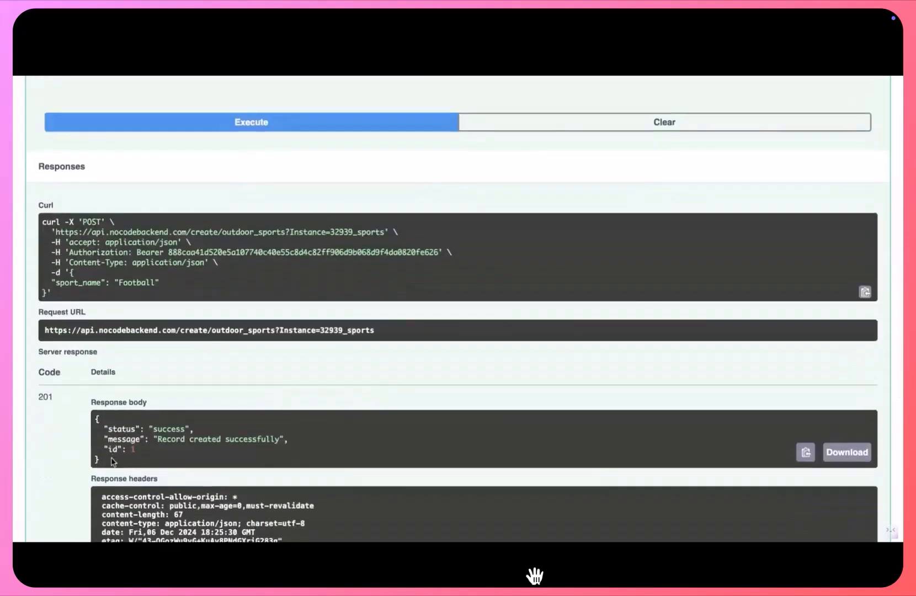
pyautogui.moveTo(113, 454); pyautogui.dragTo(88, 419)
pyautogui.click(157, 433)
# - Create another outdoor_sports record with sport_name set to Hockey and check the server response
pyautogui.scroll(2, 302, 293)
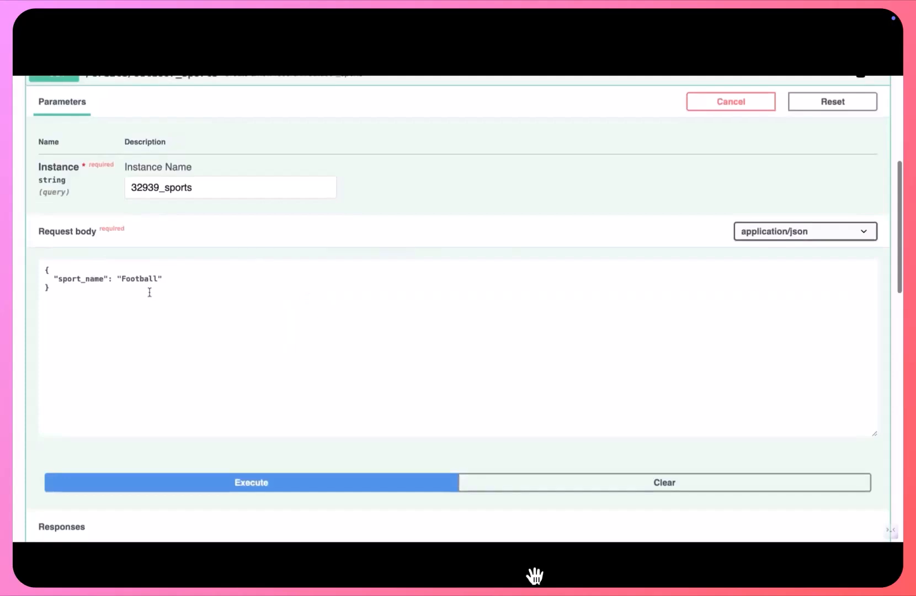
pyautogui.doubleClick(136, 279)
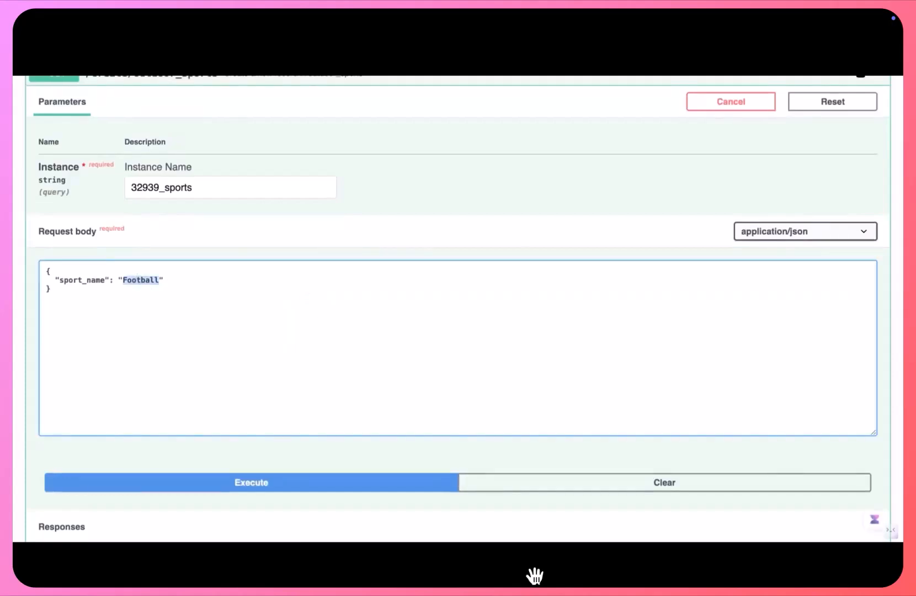
pyautogui.write('Hockey')
pyautogui.click(287, 475)
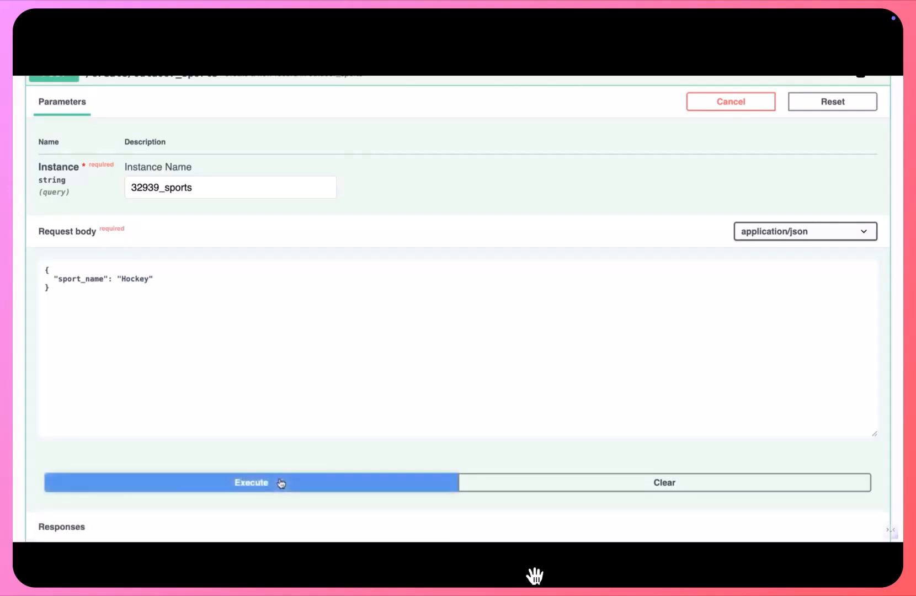
pyautogui.scroll(-10, 359, 397)
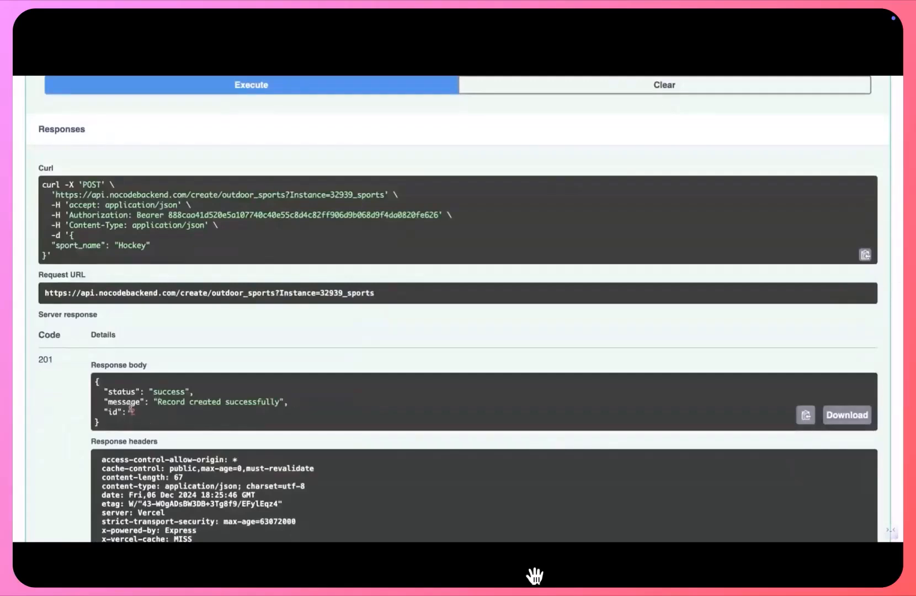
# - Collapse the create endpoint, then try out and execute the endpoint that retrieves all outdoor_sports records
pyautogui.scroll(11, 260, 343)
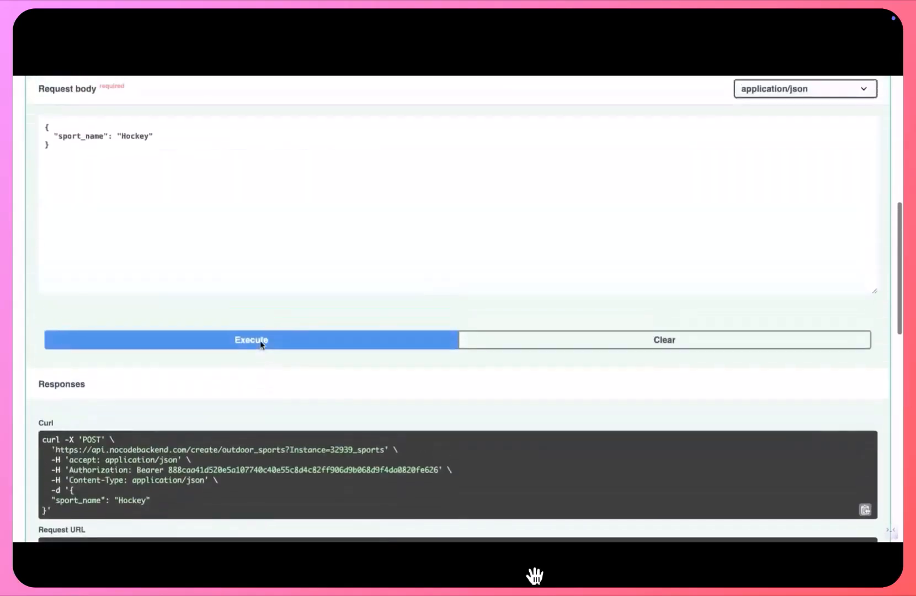
pyautogui.click(297, 144)
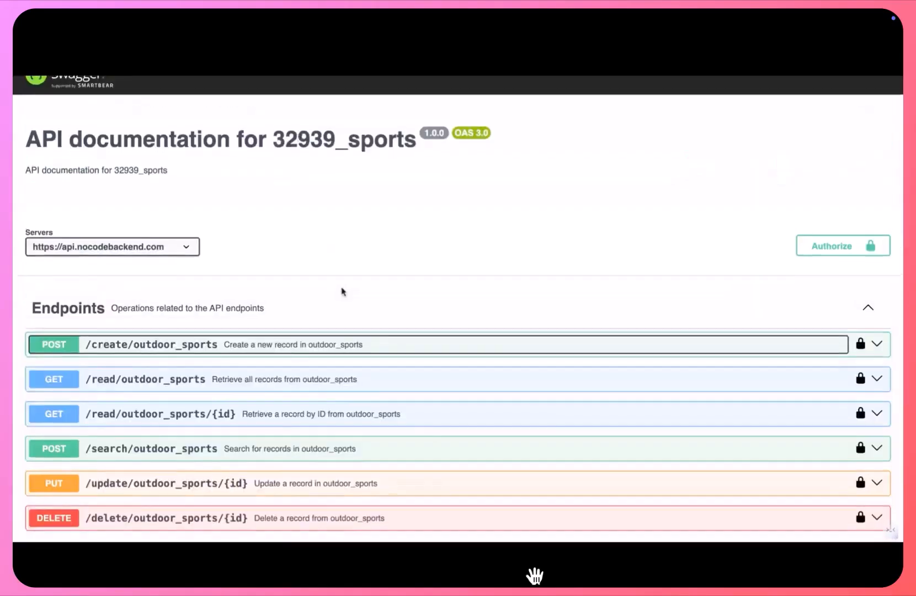
pyautogui.click(236, 386)
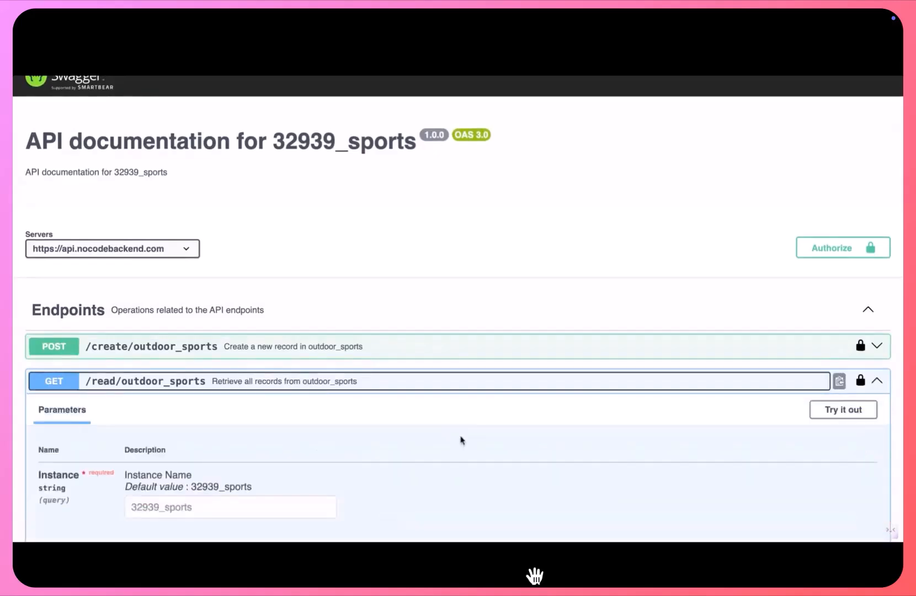
pyautogui.scroll(-3, 460, 438)
pyautogui.click(839, 292)
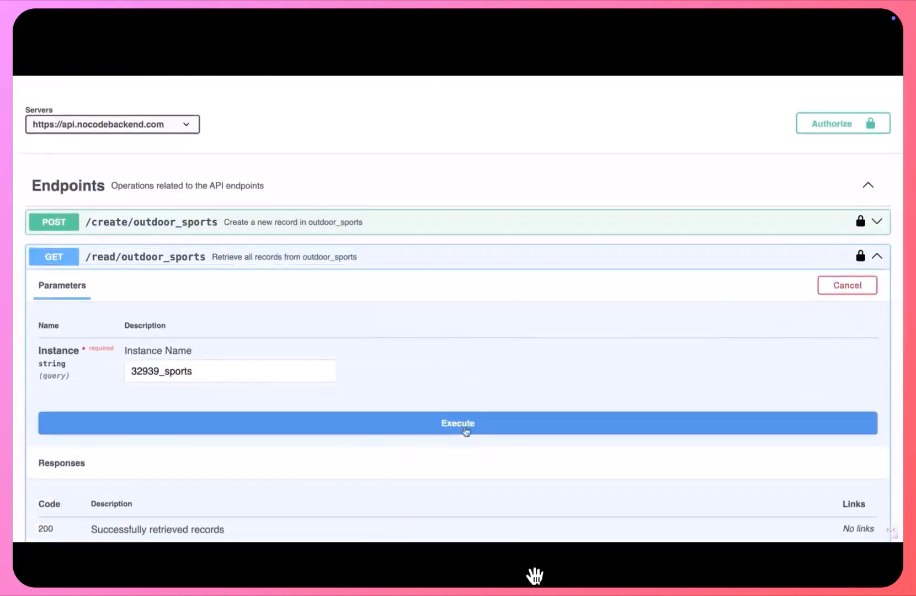
pyautogui.scroll(-5, 463, 428)
pyautogui.scroll(3, 310, 353)
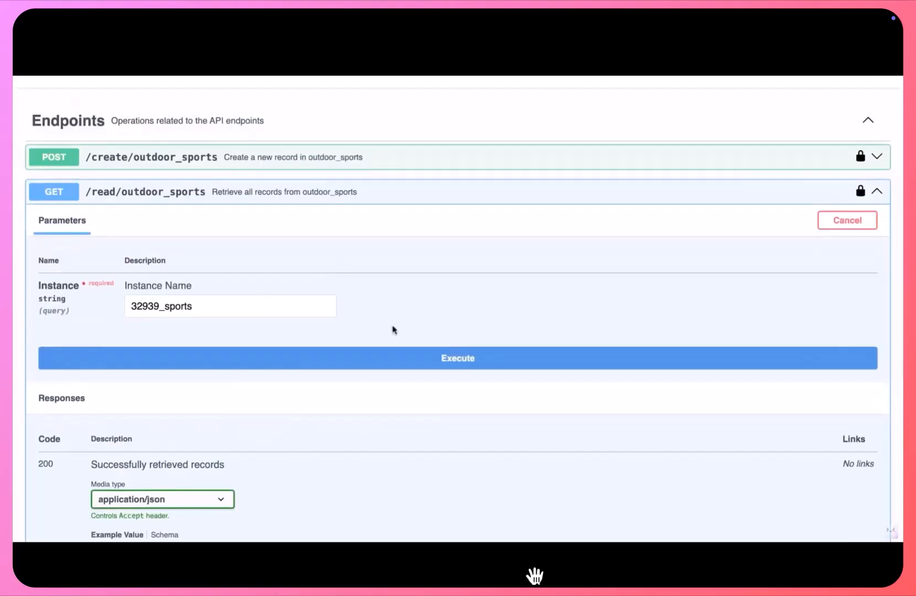
pyautogui.click(471, 359)
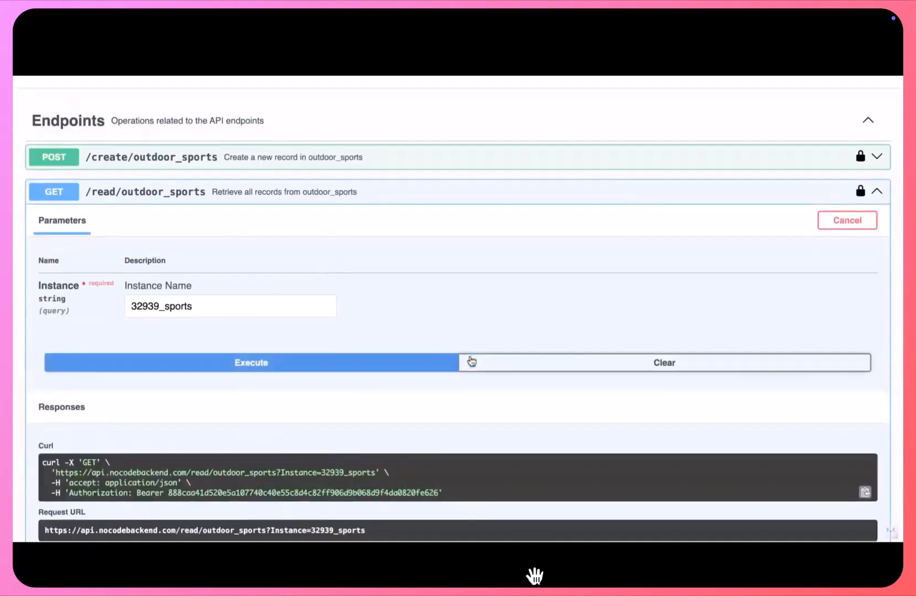
# - Examine the response body of the retrieve-all-records request and collapse that endpoint
pyautogui.scroll(-5, 470, 359)
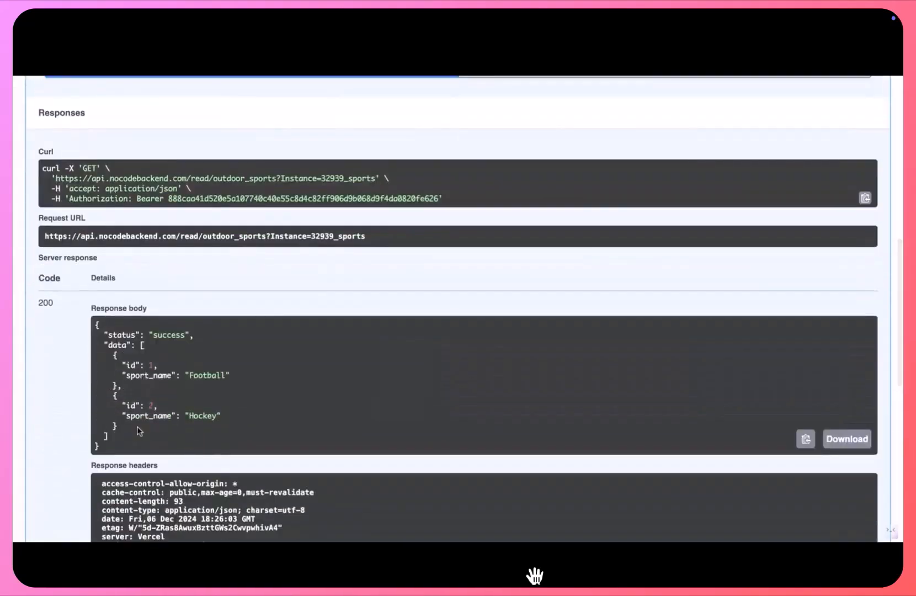
pyautogui.moveTo(116, 446); pyautogui.dragTo(95, 323)
pyautogui.click(196, 371)
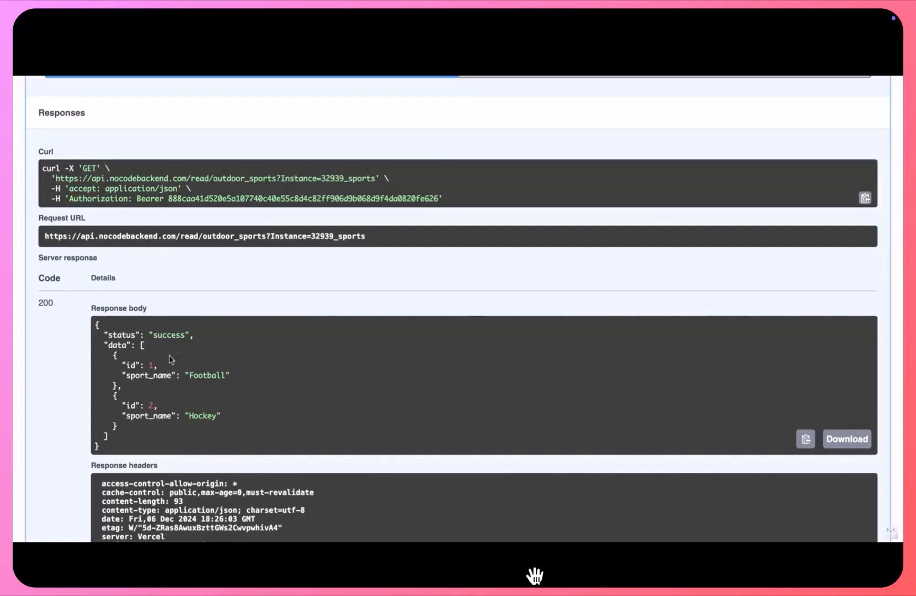
pyautogui.scroll(8, 215, 306)
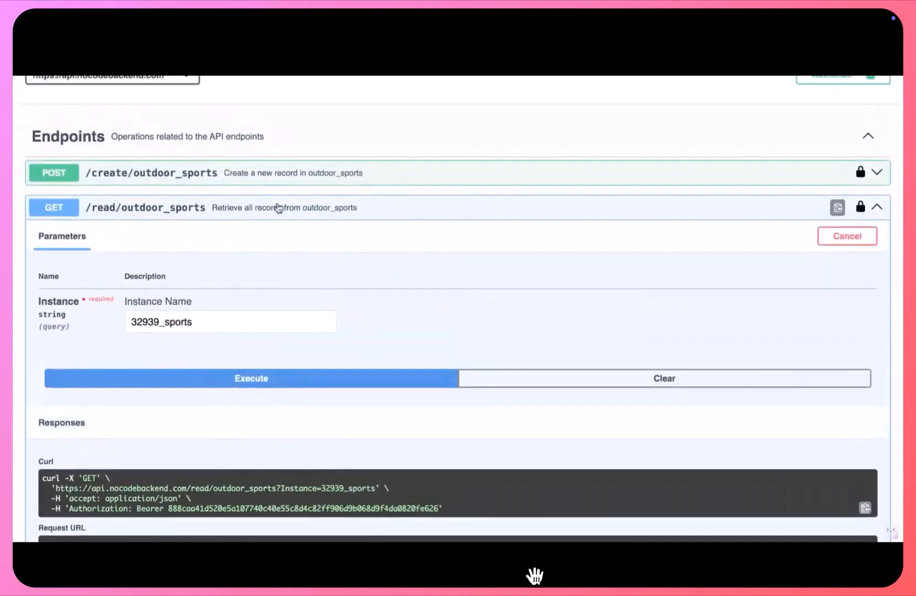
pyautogui.click(281, 208)
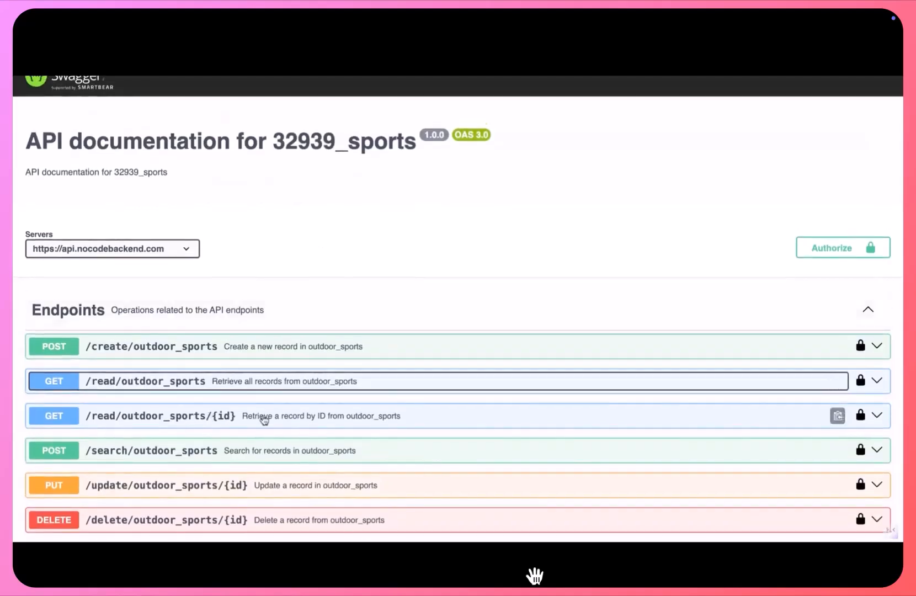
# - Try out the endpoint that retrieves an outdoor_sports record by ID and execute it with id set to 2
pyautogui.click(249, 415)
pyautogui.scroll(-3, 393, 414)
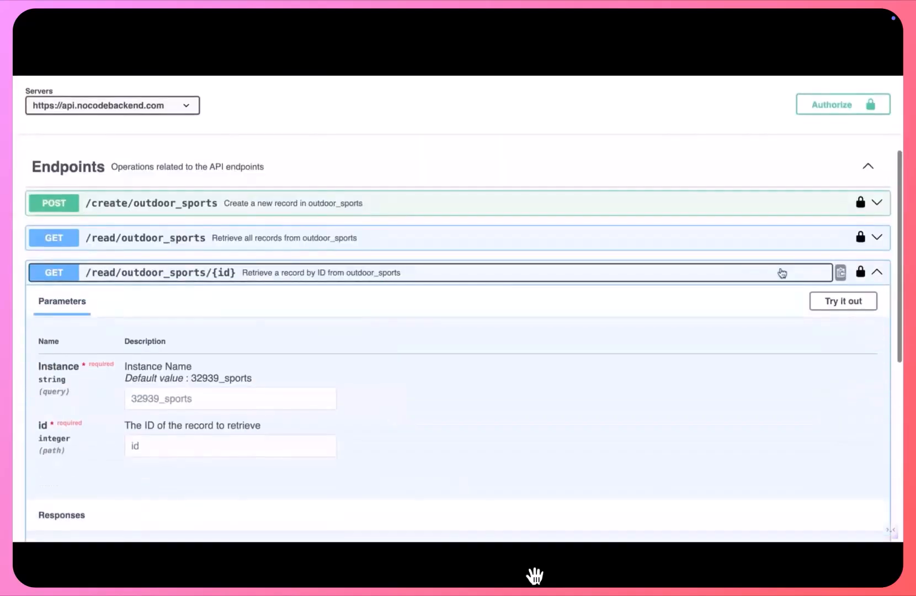
pyautogui.click(840, 302)
pyautogui.click(306, 434)
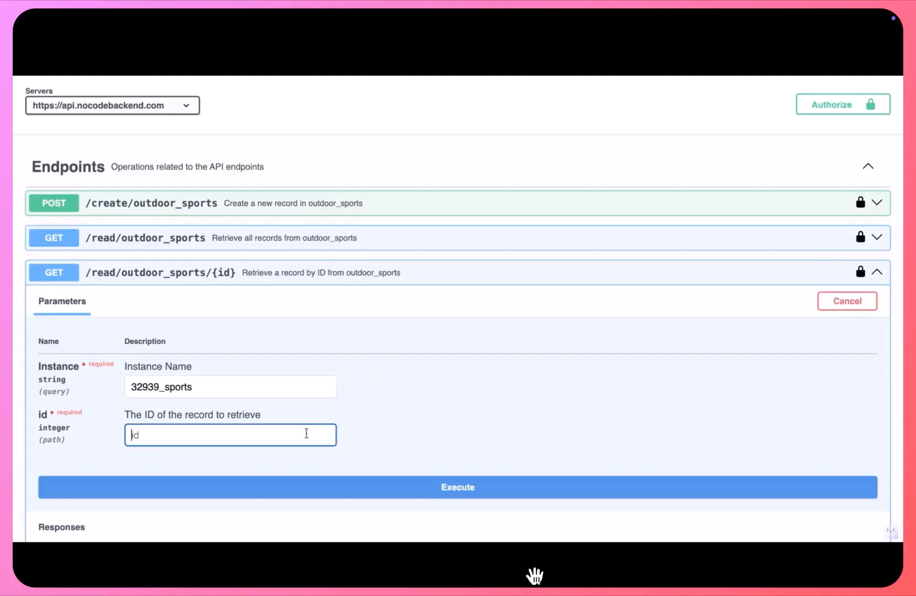
pyautogui.scroll(-2, 458, 306)
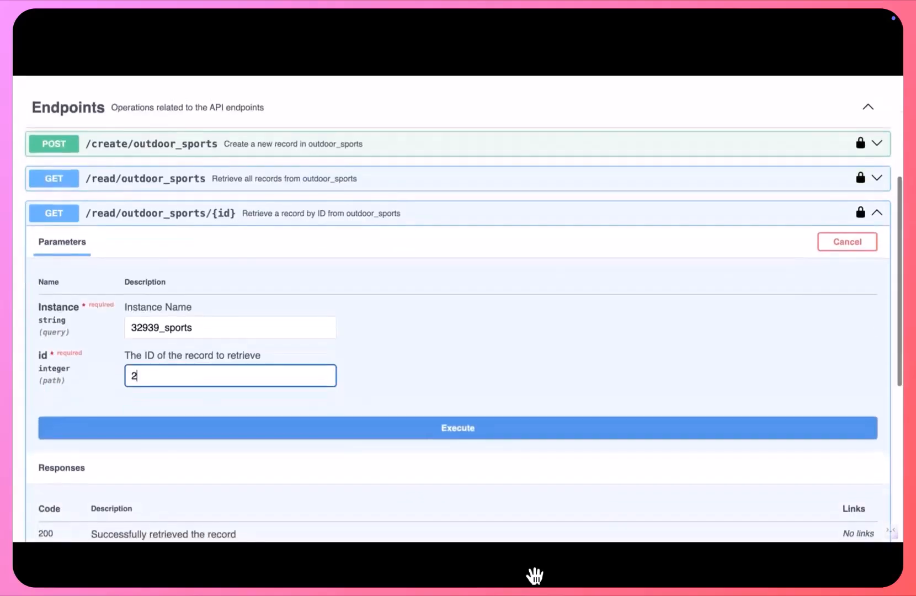
pyautogui.click(385, 436)
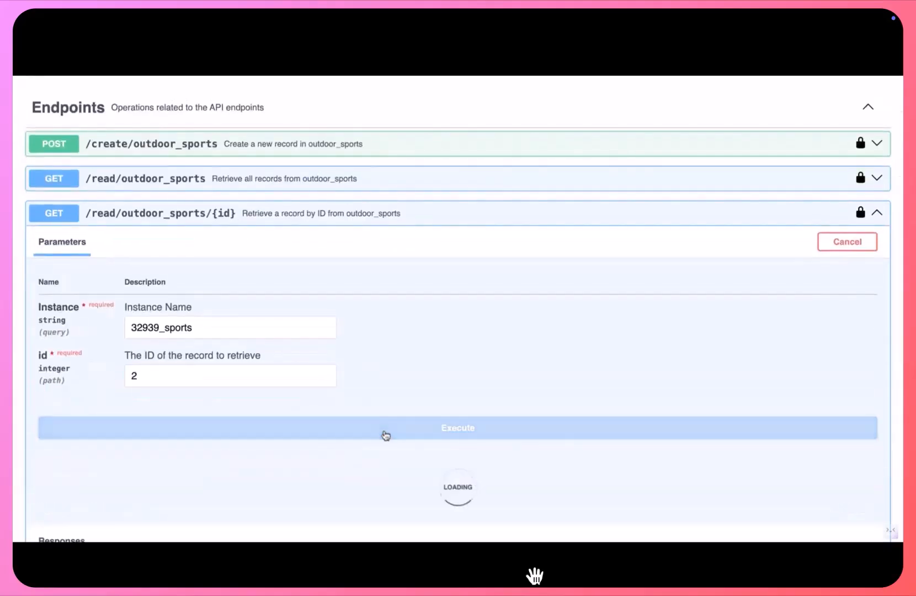
# - Examine the response body returned for the record-by-ID request and collapse that endpoint
pyautogui.scroll(-5, 385, 436)
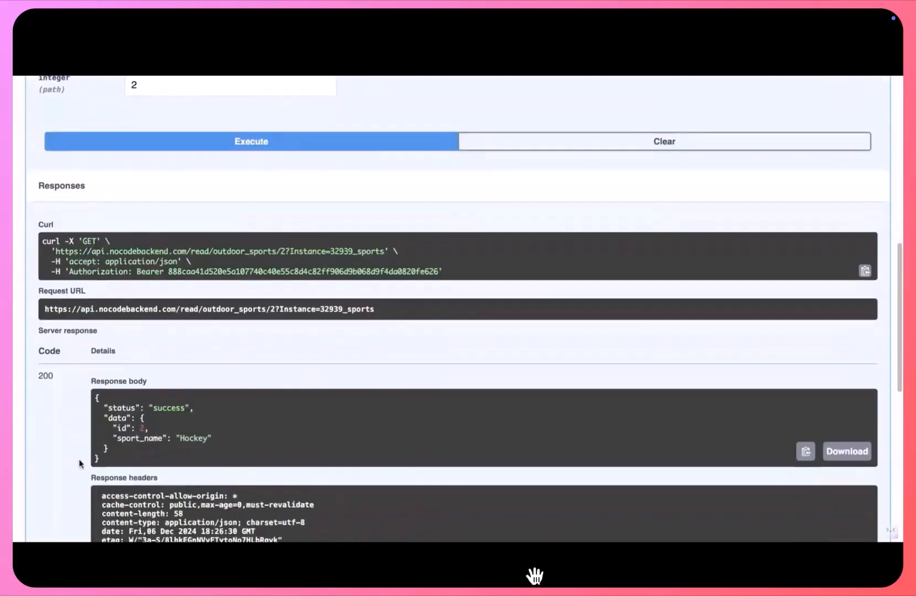
pyautogui.moveTo(112, 463); pyautogui.dragTo(107, 398)
pyautogui.click(144, 425)
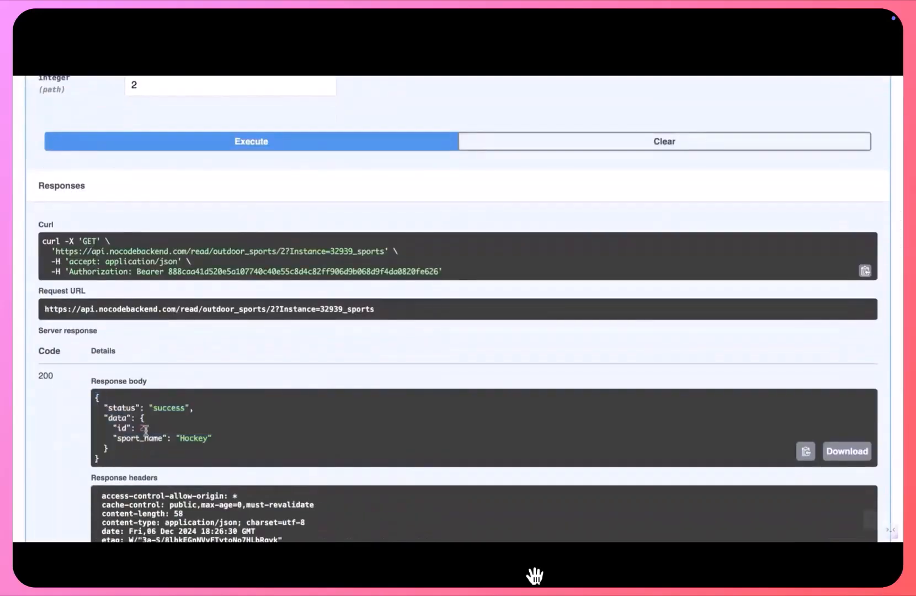
pyautogui.scroll(4, 221, 342)
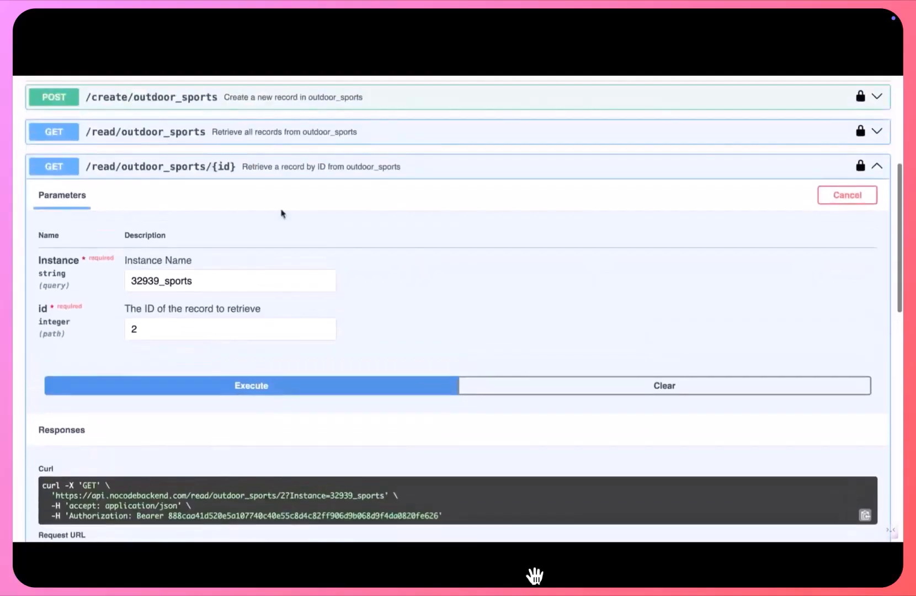
pyautogui.click(308, 167)
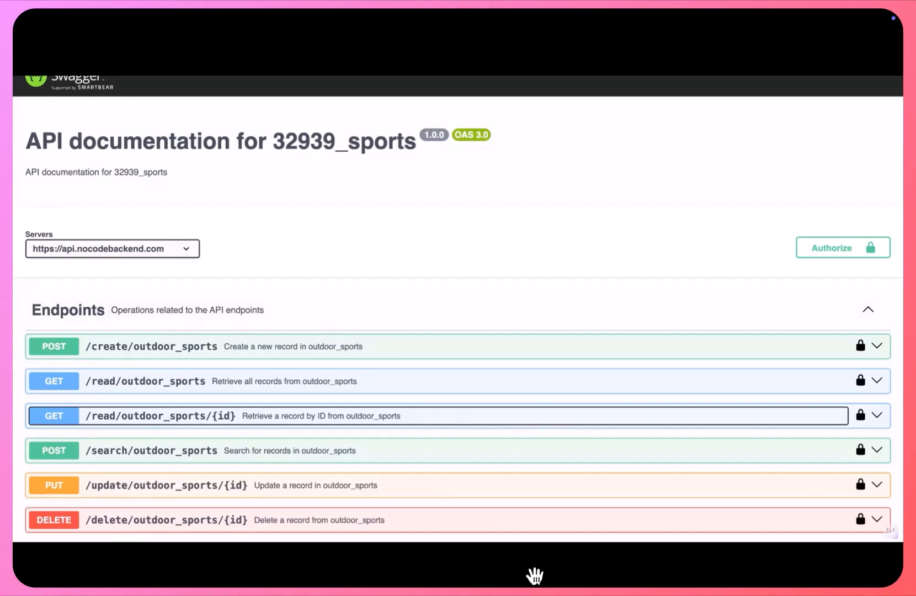
pyautogui.click(433, 281)
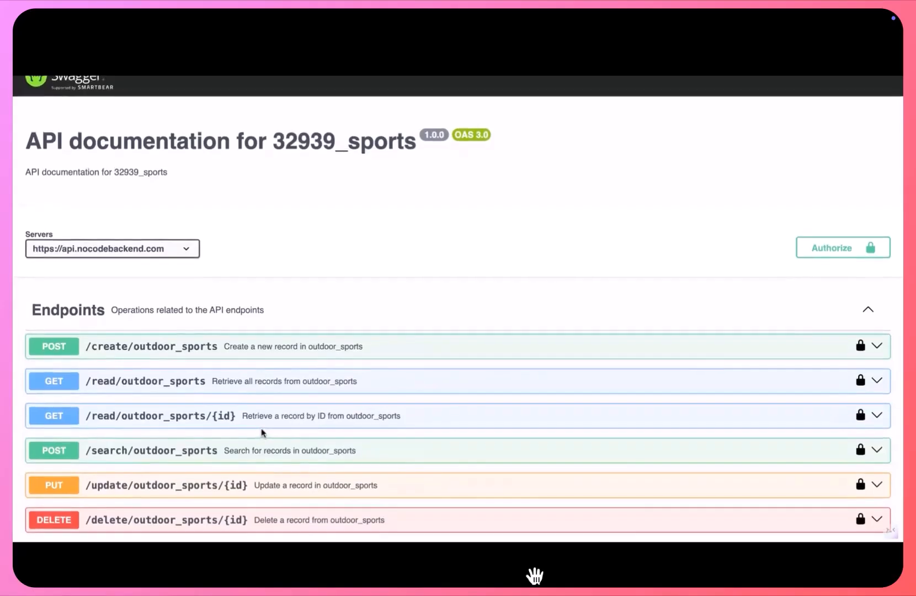
# - Try out the search outdoor_sports endpoint with sport_name set to h and execute the request
pyautogui.click(214, 454)
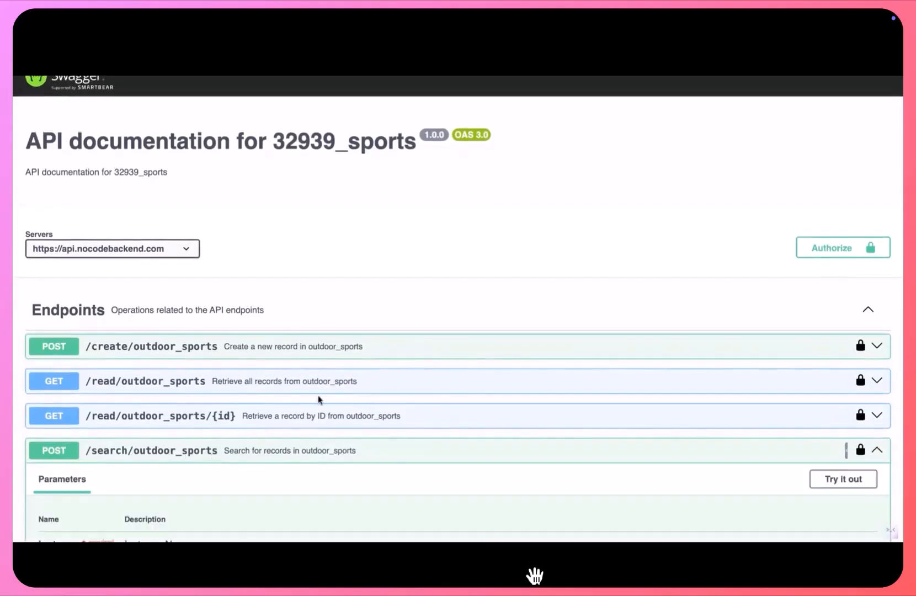
pyautogui.scroll(-4, 317, 386)
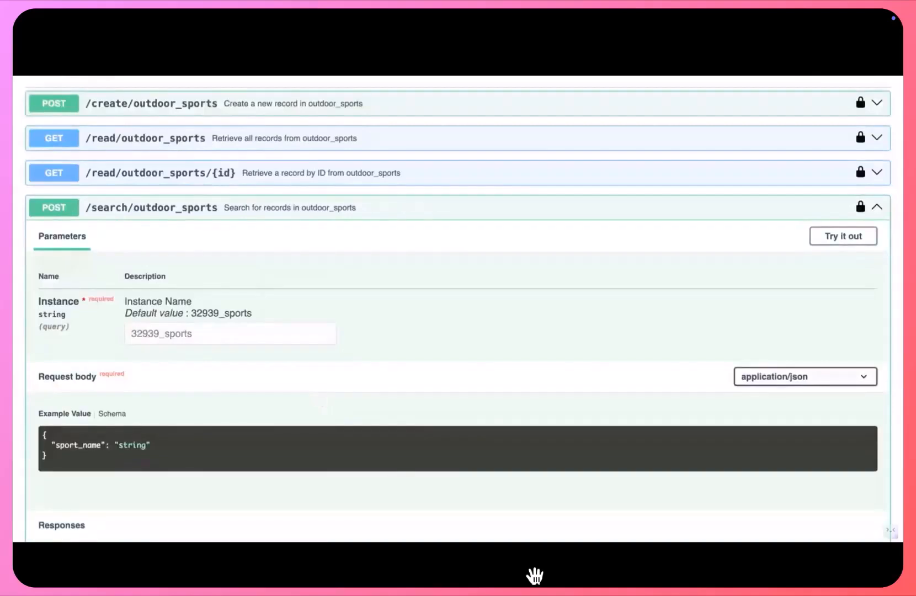
pyautogui.click(847, 242)
pyautogui.scroll(-2, 435, 340)
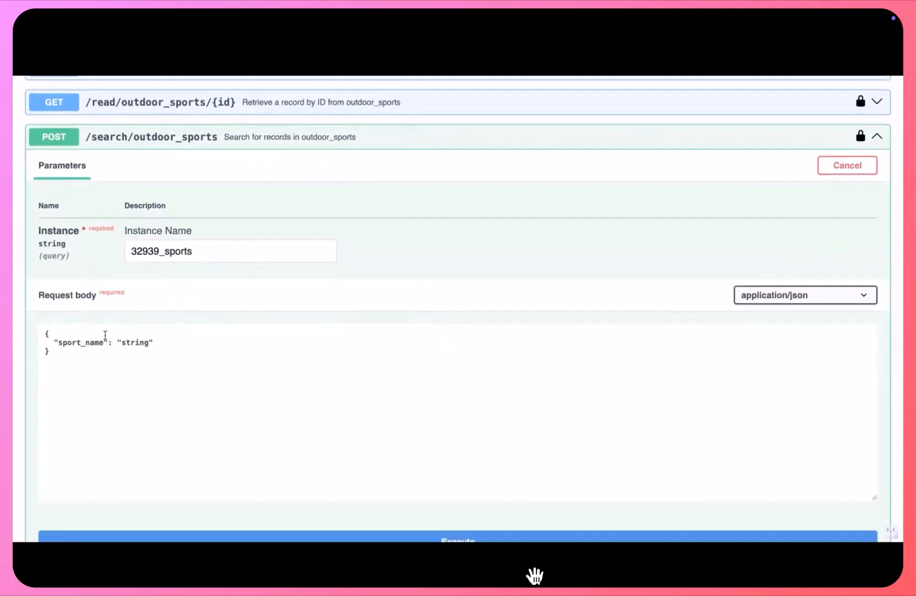
pyautogui.doubleClick(142, 345)
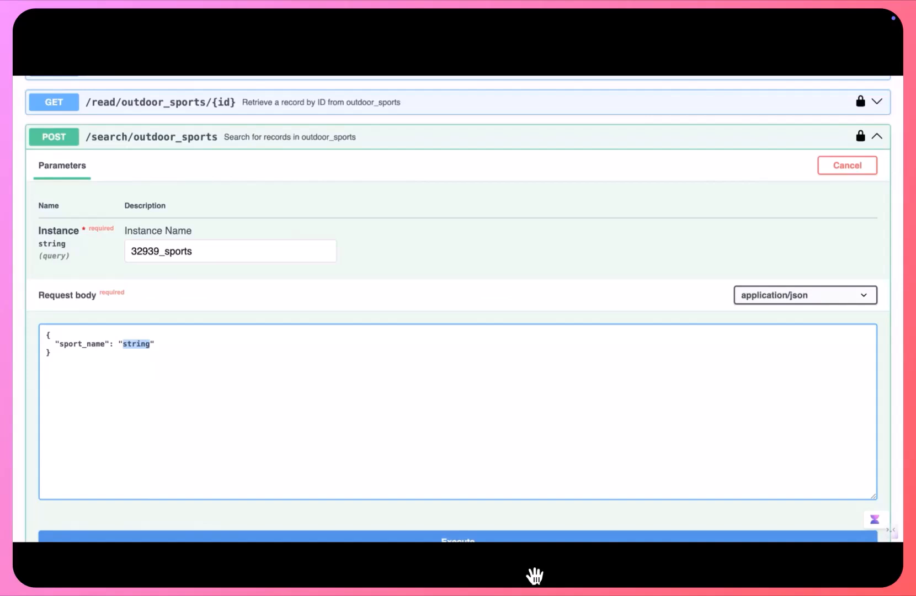
pyautogui.write('h')
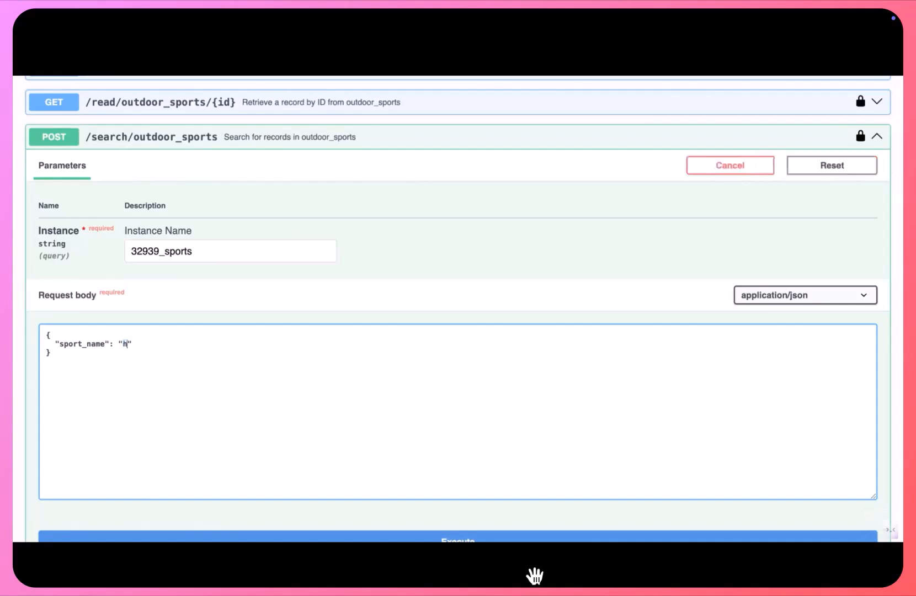
pyautogui.scroll(-3, 130, 345)
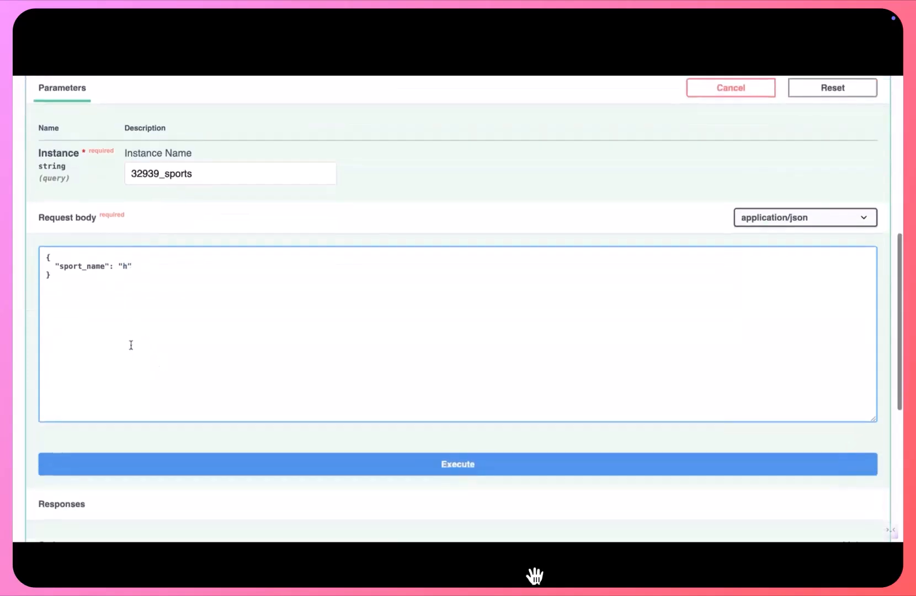
pyautogui.click(389, 462)
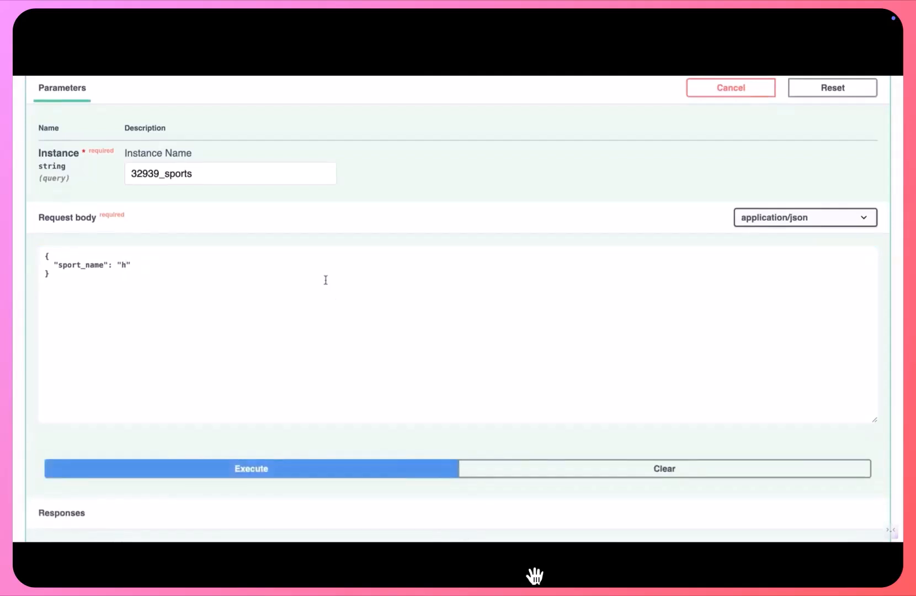
# - Examine the response body of the search request for sport_name h
pyautogui.scroll(-5, 205, 307)
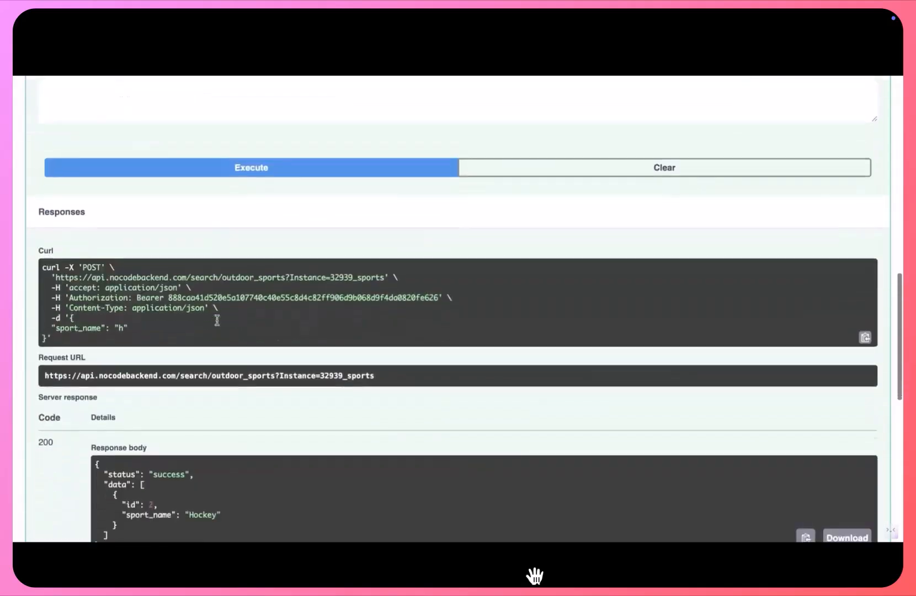
pyautogui.scroll(3, 166, 186)
pyautogui.scroll(-5, 163, 207)
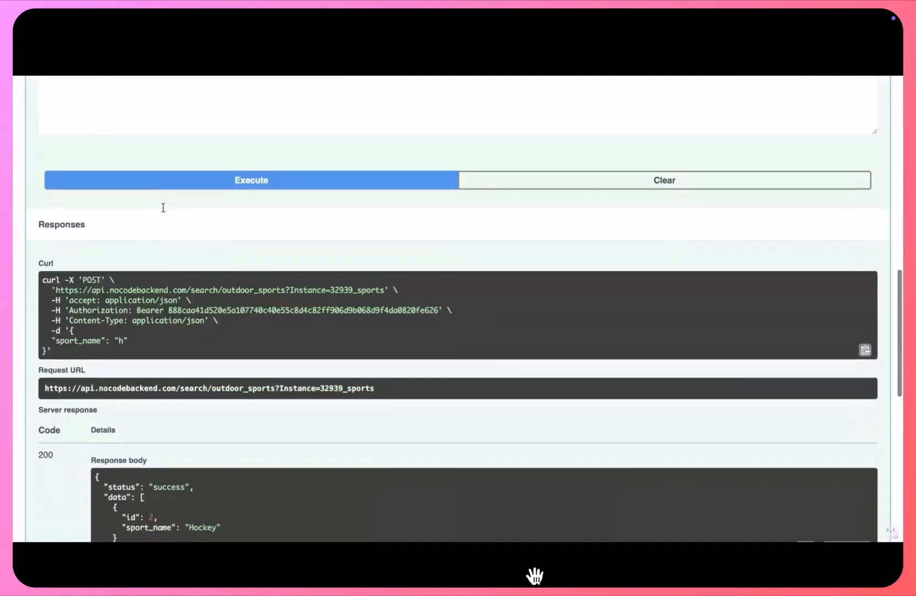
pyautogui.moveTo(105, 432); pyautogui.dragTo(95, 347)
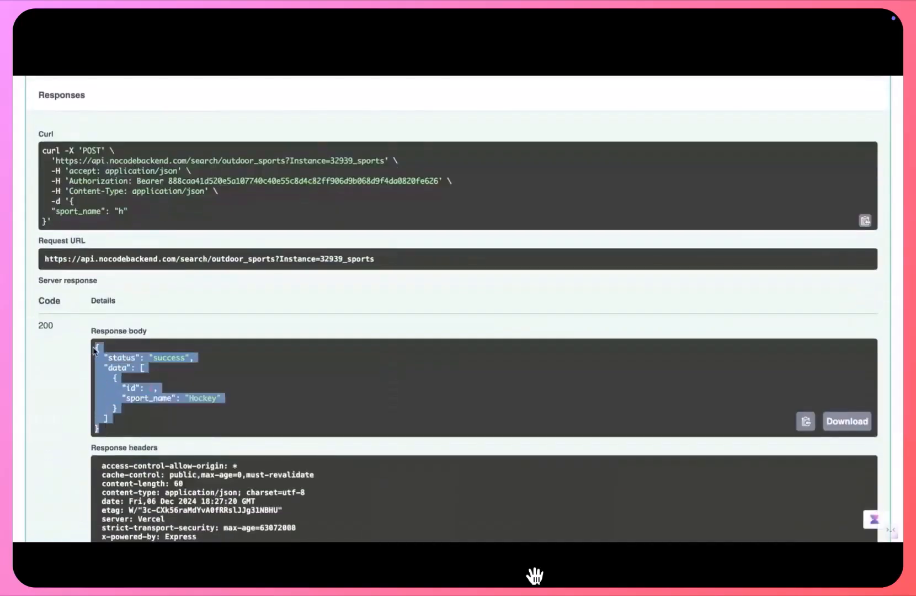
pyautogui.click(182, 386)
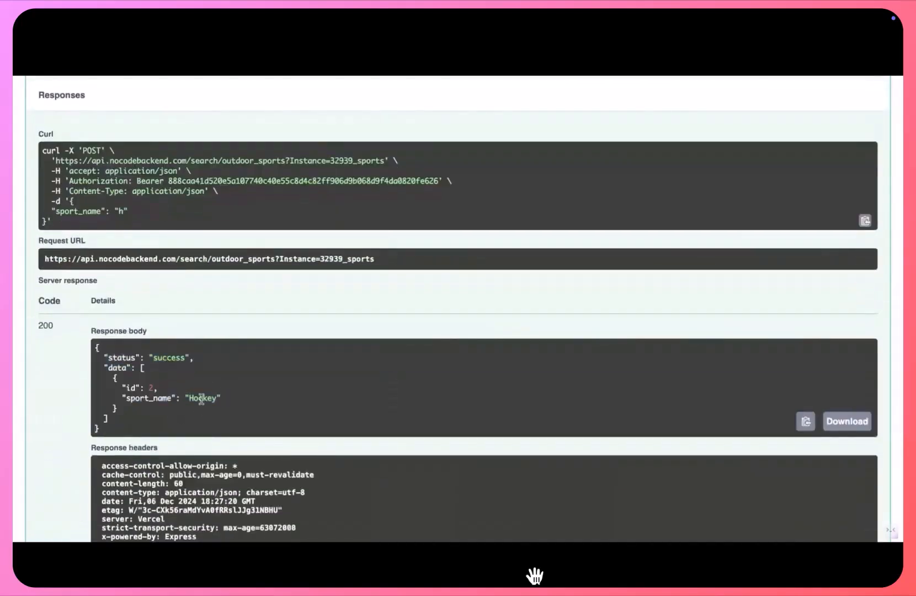
# - Execute the outdoor_sports search again with sport_name set to F and check the response body
pyautogui.scroll(7, 243, 360)
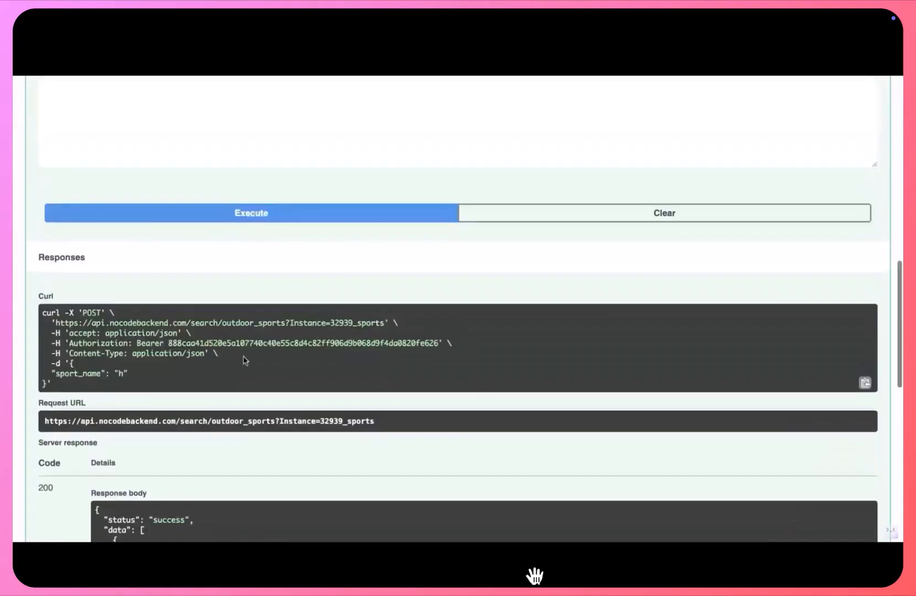
pyautogui.scroll(1, 243, 359)
pyautogui.click(126, 279)
pyautogui.write('F')
pyautogui.click(237, 482)
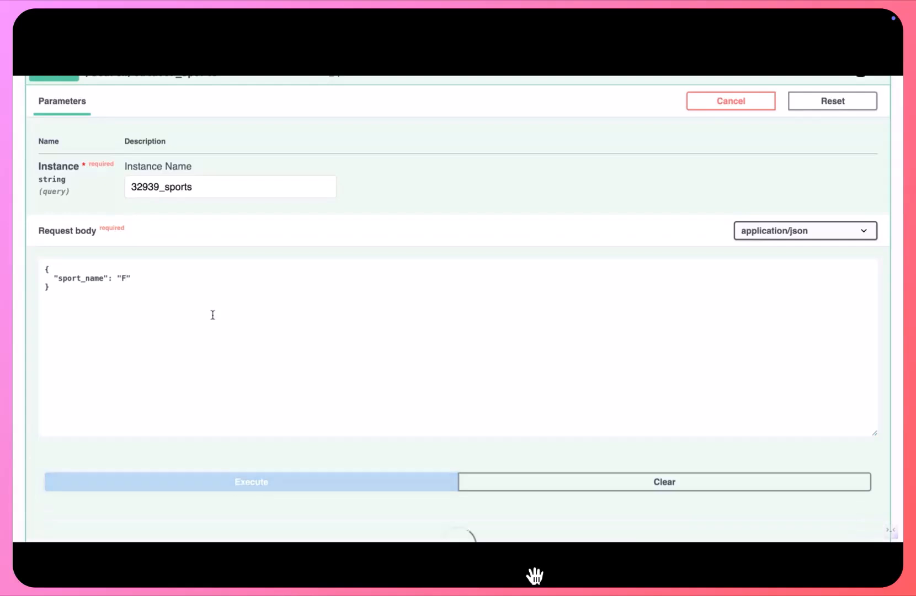
pyautogui.scroll(-6, 196, 330)
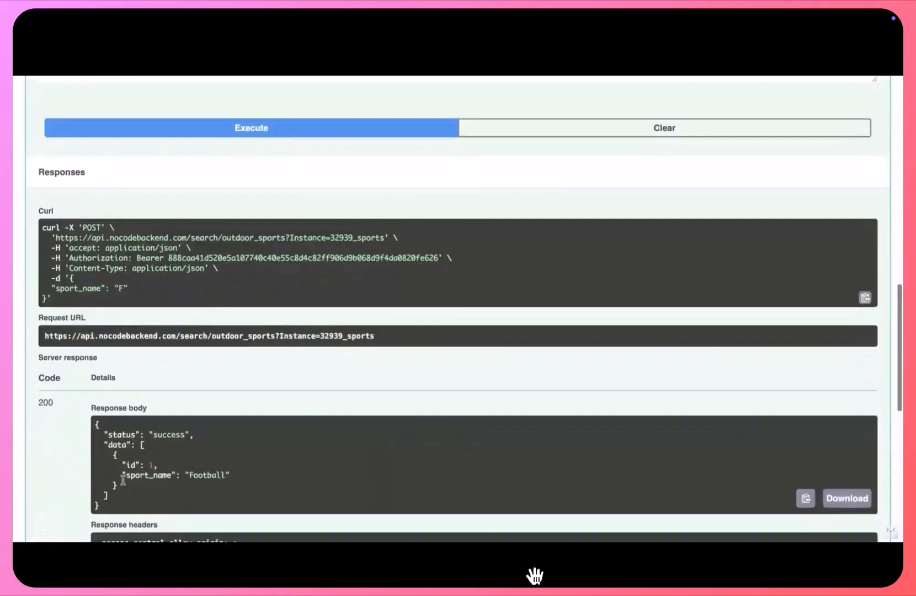
# - Set sport_name to hashsa in the search request body and execute the outdoor_sports search
pyautogui.scroll(7, 236, 362)
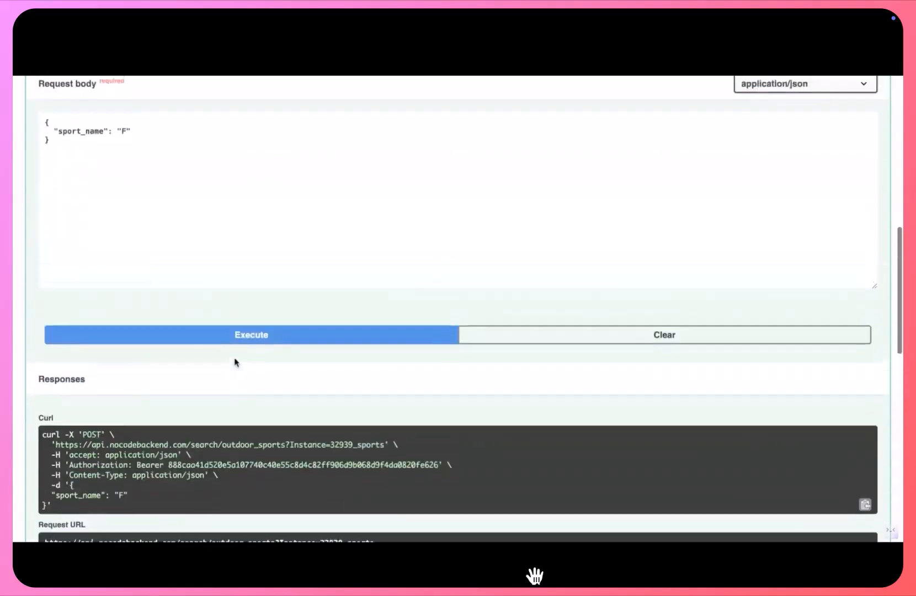
pyautogui.click(125, 298)
pyautogui.write('hashsa')
pyautogui.click(241, 500)
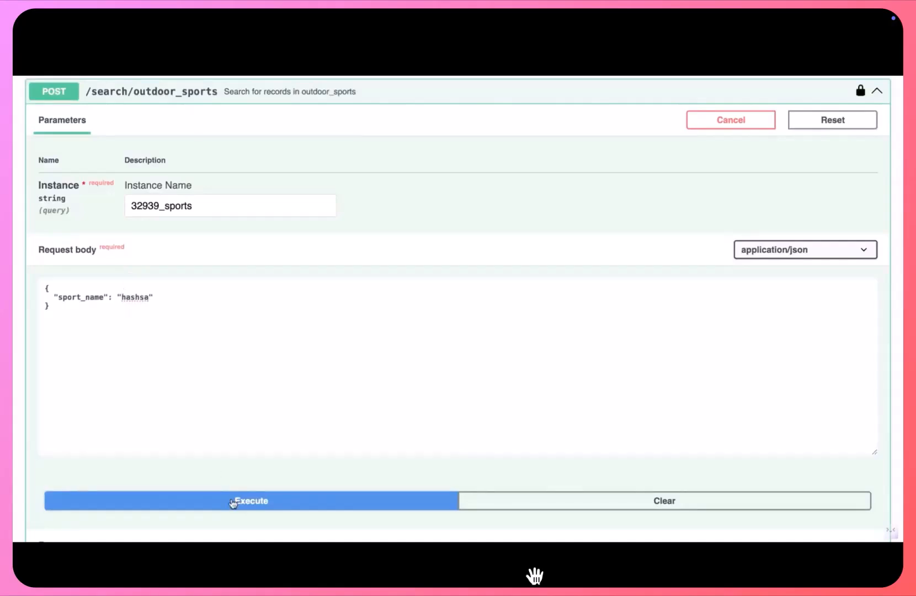
# - Check the response body of the search for hashsa and collapse the search outdoor_sports endpoint
pyautogui.scroll(-8, 318, 391)
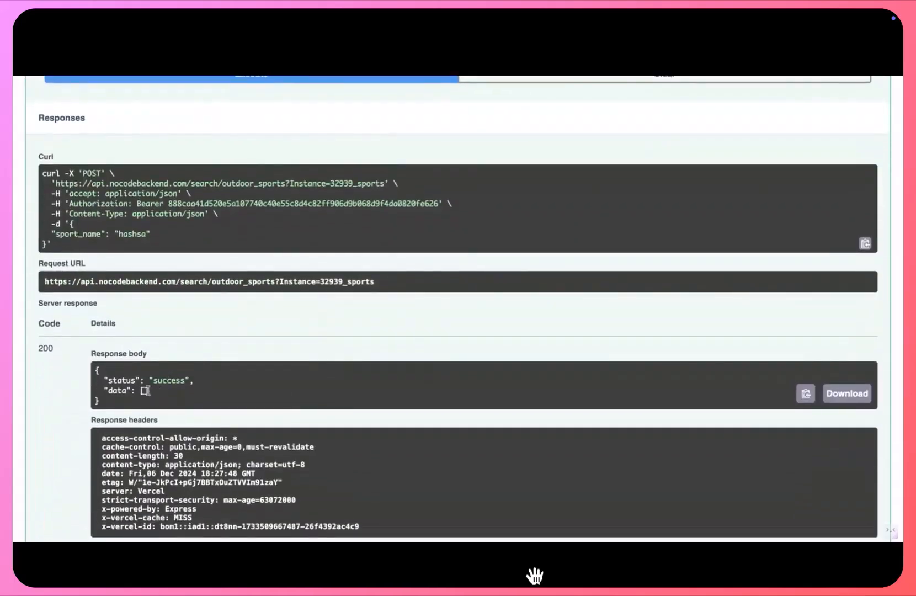
pyautogui.scroll(8, 215, 317)
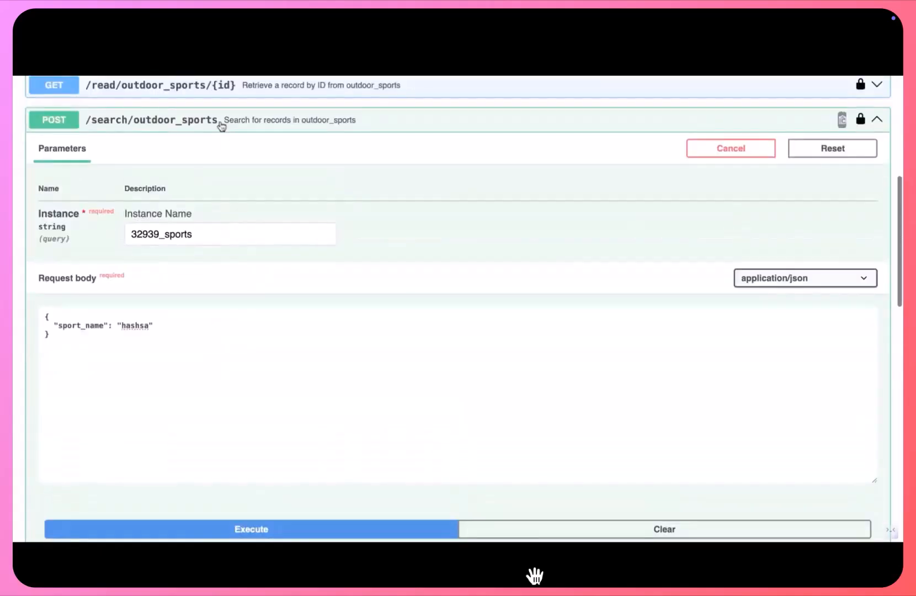
pyautogui.click(222, 126)
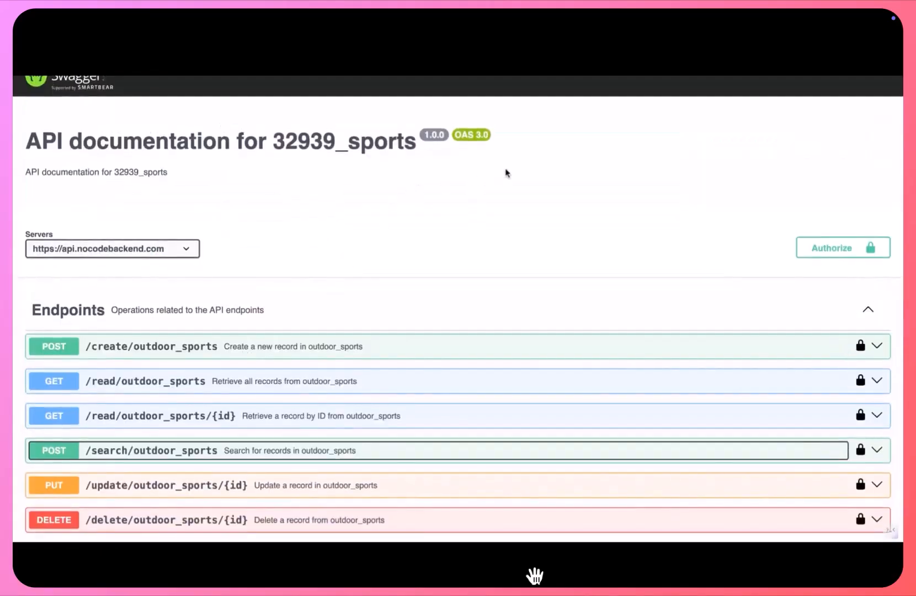
pyautogui.click(464, 177)
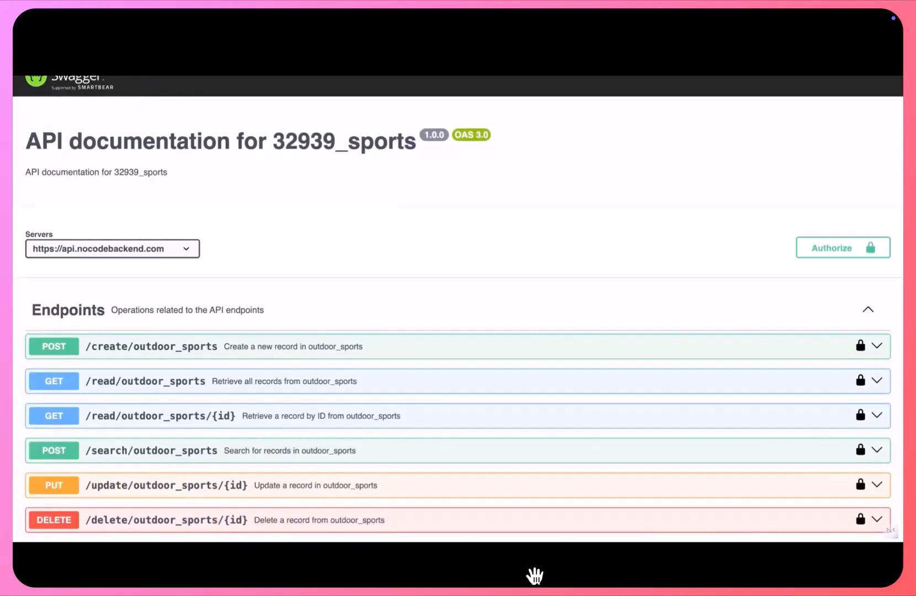
# - Switch back to NoCodeBackend and open the sports database from the list of all databases for adding tables
pyautogui.click(160, 44)
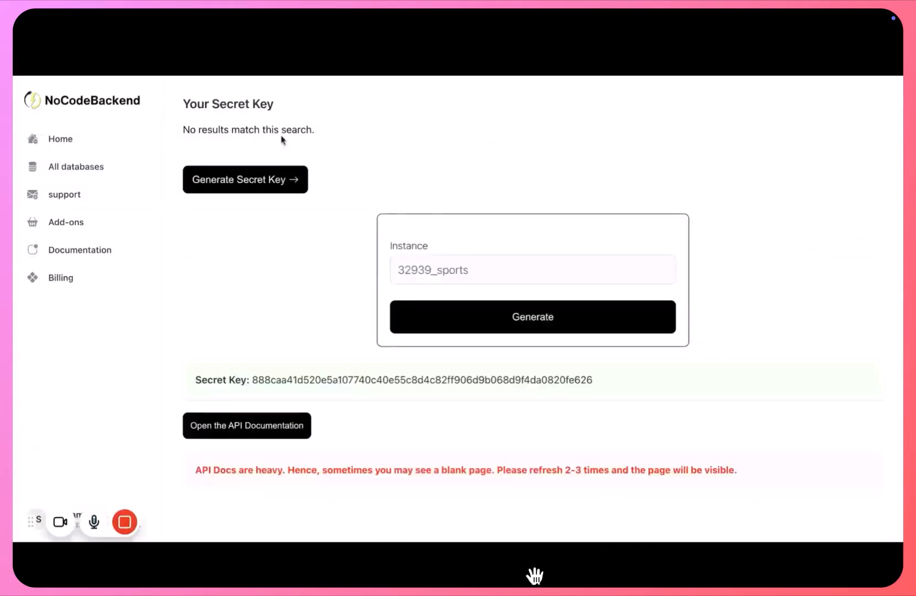
pyautogui.click(93, 168)
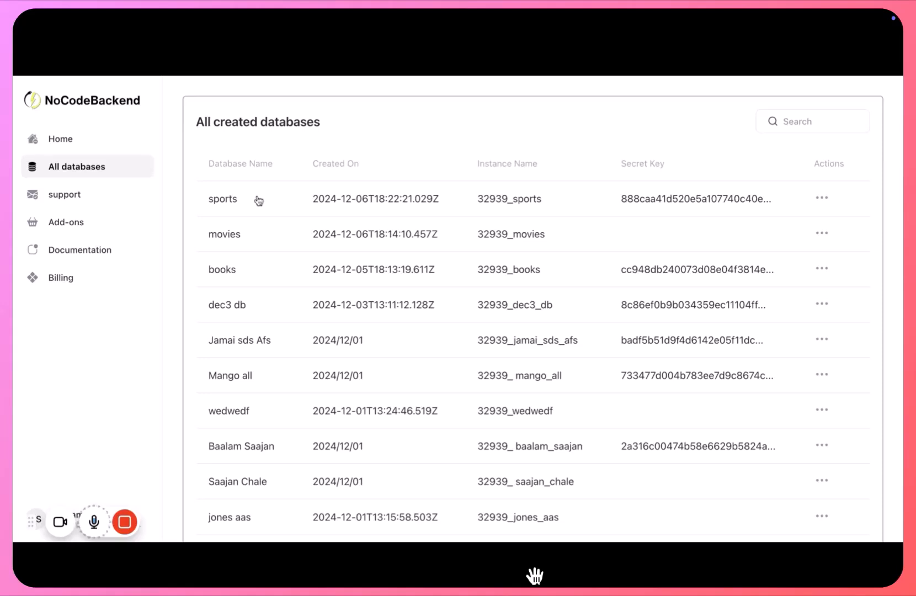
pyautogui.click(823, 200)
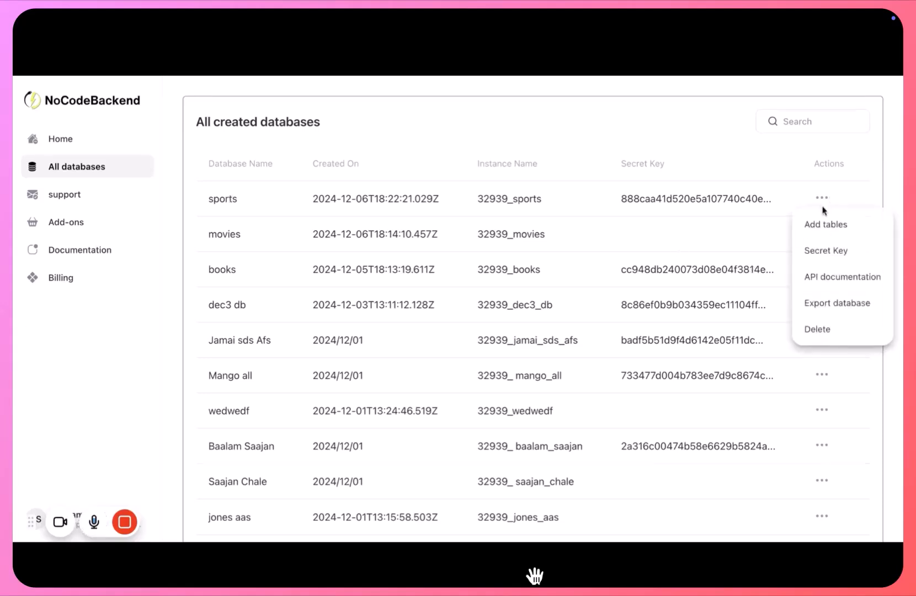
pyautogui.click(831, 226)
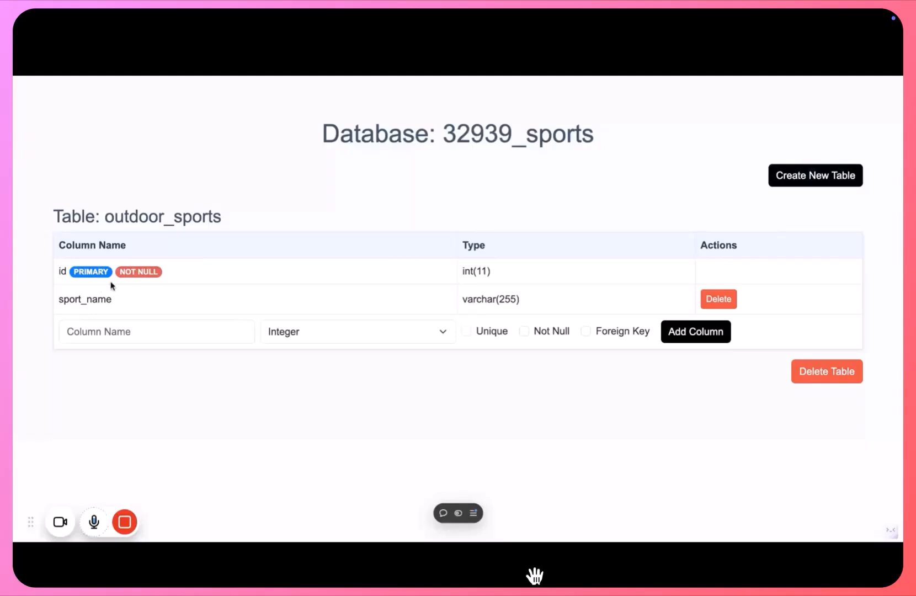
# - Name the new column of the outdoor_sports table popularity and set its type to Dropdown
pyautogui.moveTo(58, 275); pyautogui.dragTo(66, 273)
pyautogui.click(205, 200)
pyautogui.click(123, 331)
pyautogui.write('popularity')
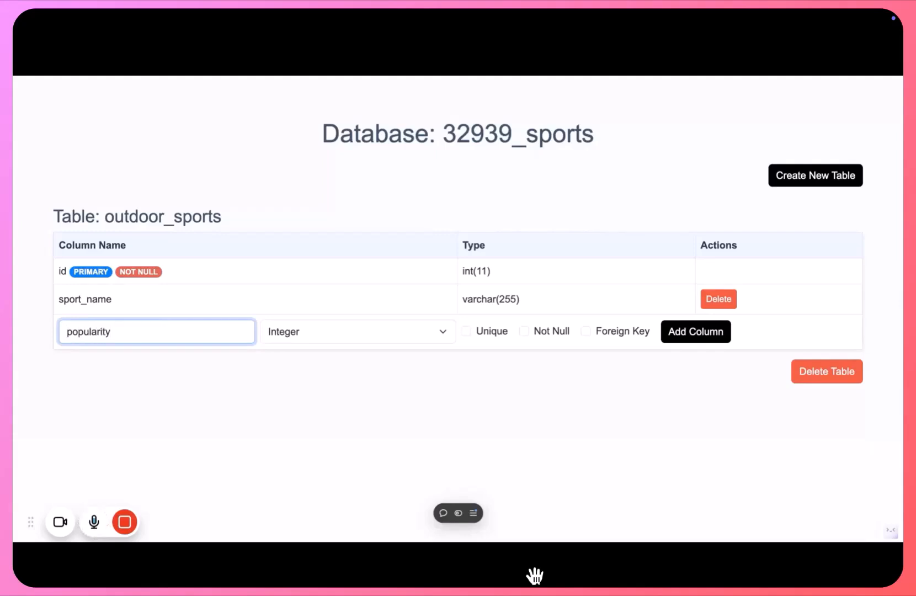
pyautogui.click(326, 331)
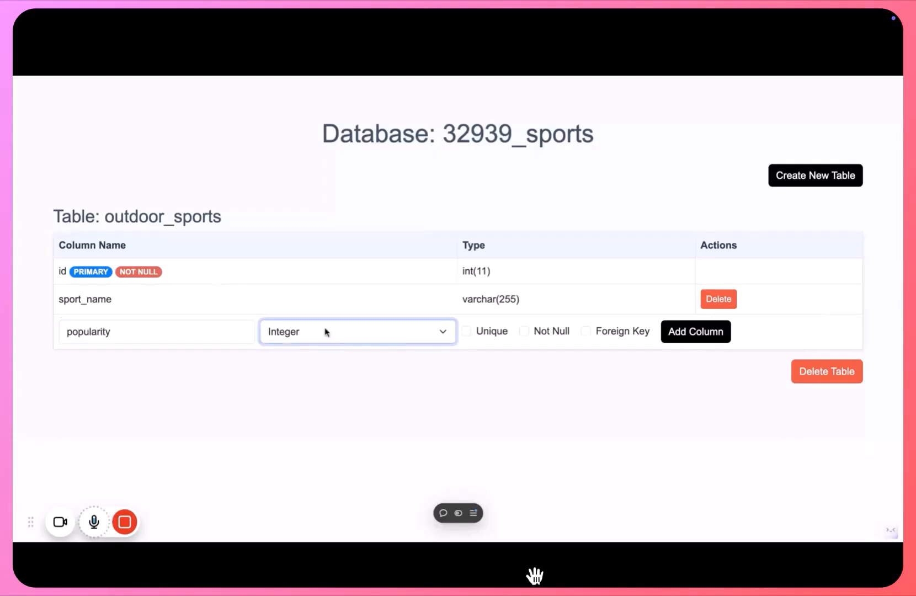
pyautogui.click(412, 341)
# - Enter the dropdown options very popular, less popular, unknown and add the popularity column to outdoor_sports
pyautogui.click(408, 332)
pyautogui.write('vaery')
pyautogui.press('BackSpace')
pyautogui.press('BackSpace')
pyautogui.press('BackSpace')
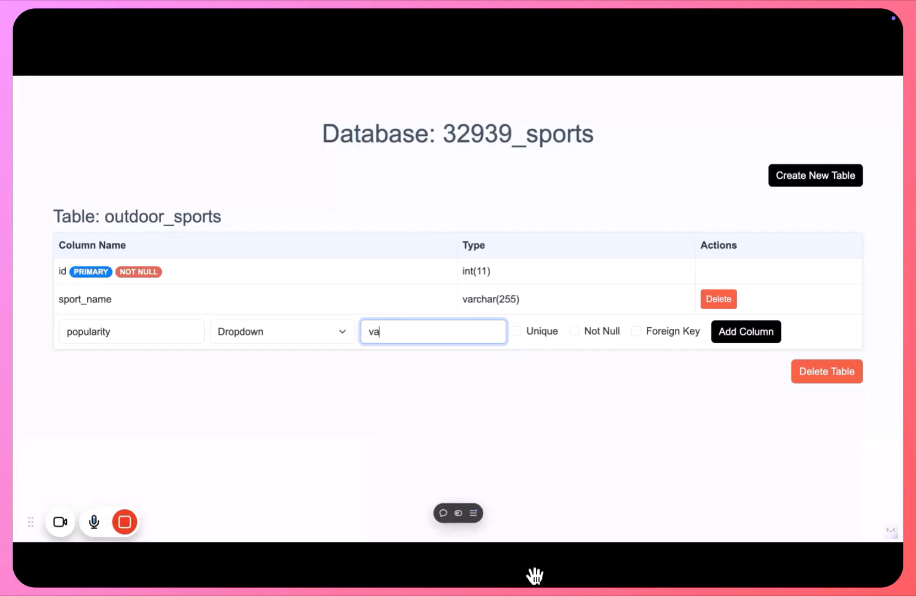
pyautogui.write('ery popular, less popular')
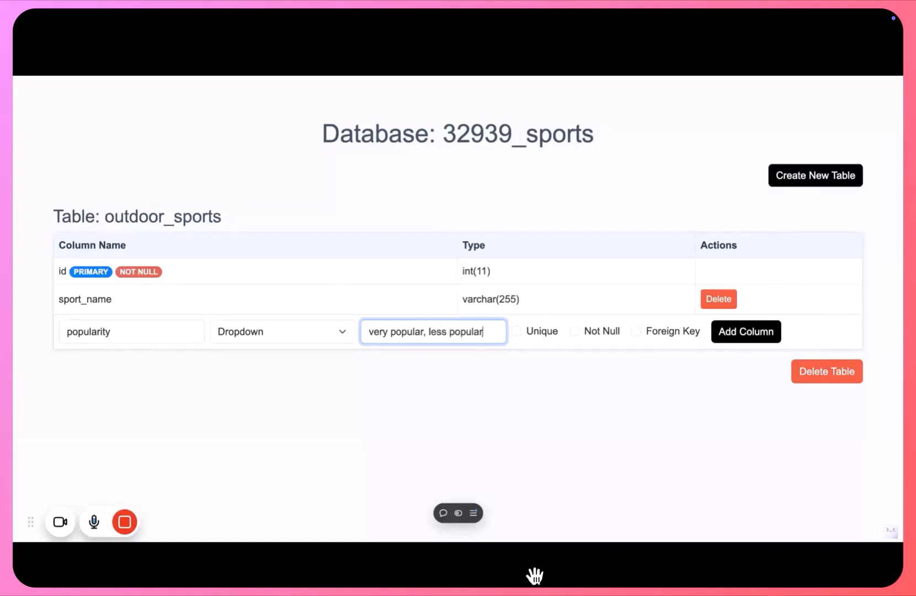
pyautogui.write('nknown')
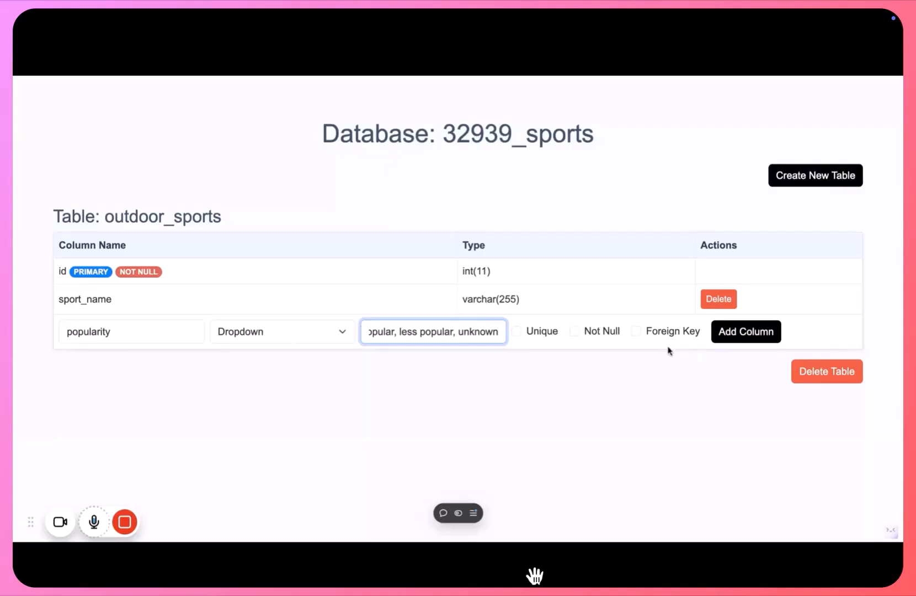
pyautogui.click(735, 339)
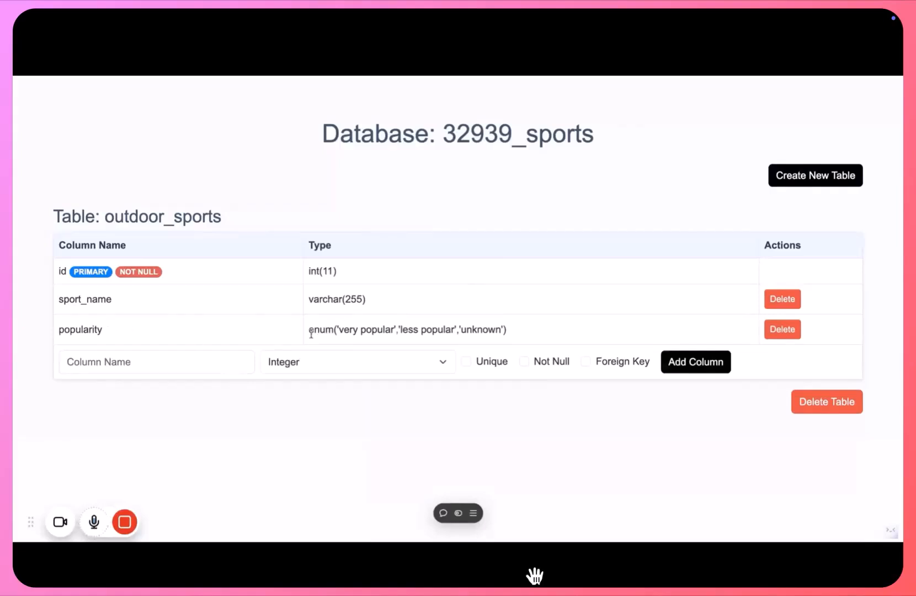
pyautogui.moveTo(311, 332); pyautogui.dragTo(333, 332)
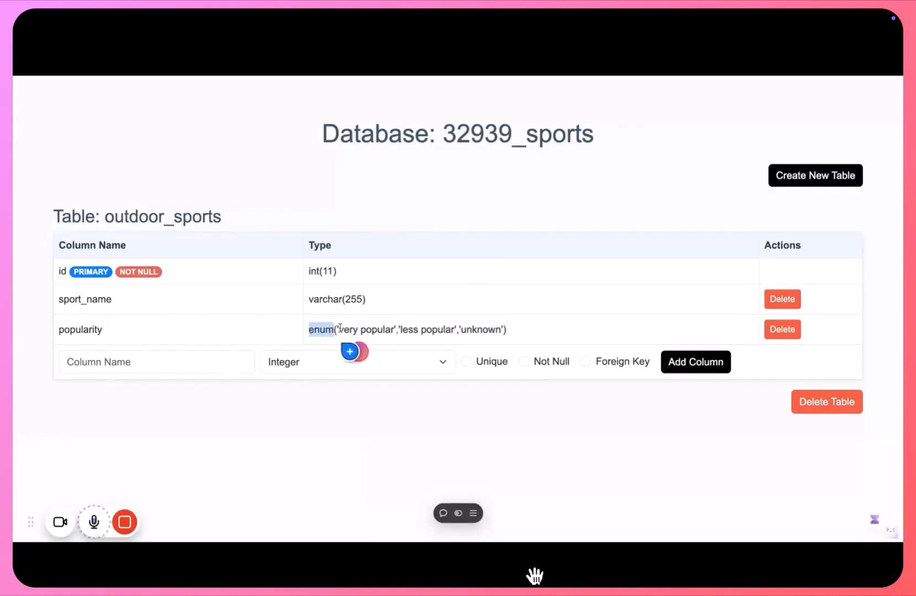
pyautogui.click(387, 197)
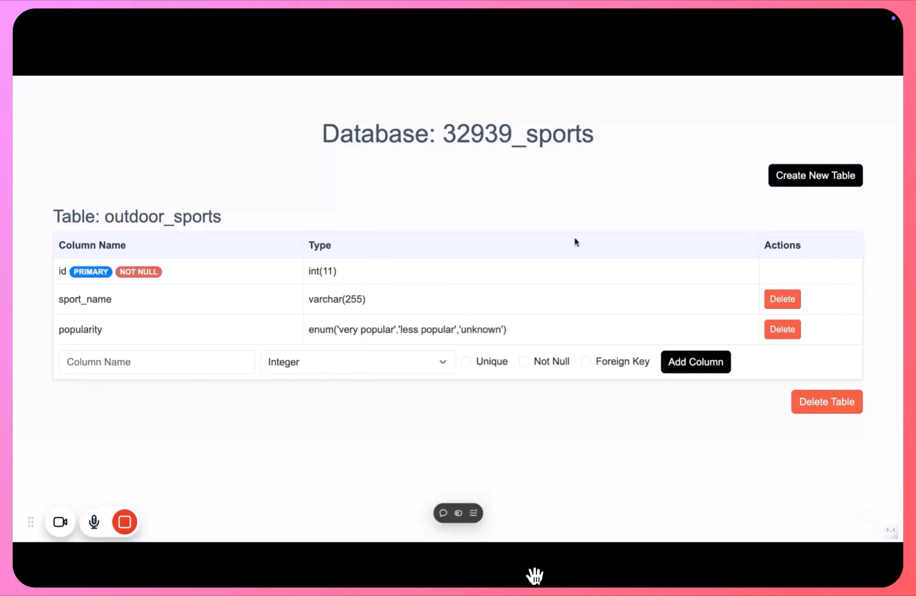
# - Create a new table named Indoor sports in the sports database
pyautogui.click(808, 171)
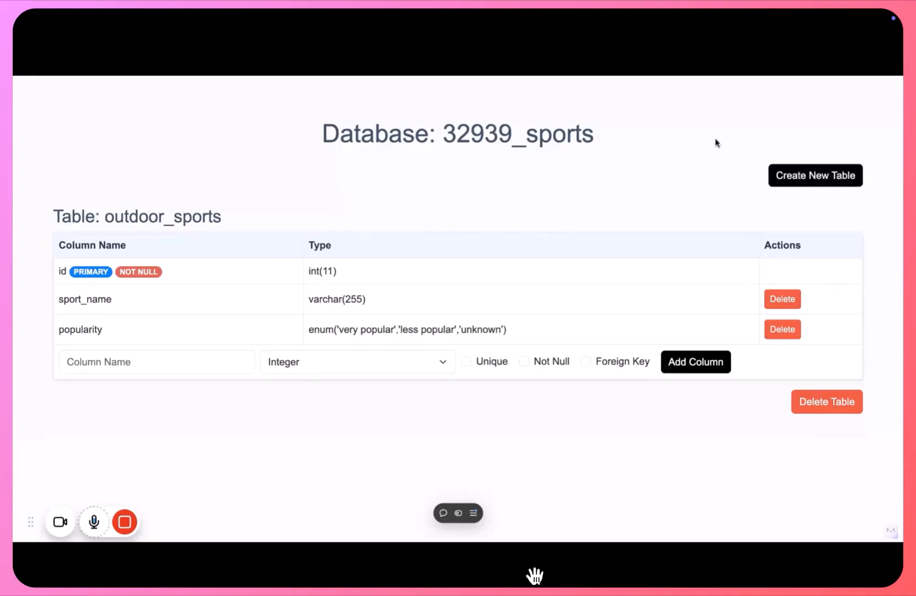
pyautogui.click(820, 176)
pyautogui.click(241, 173)
pyautogui.write('Indoor sports')
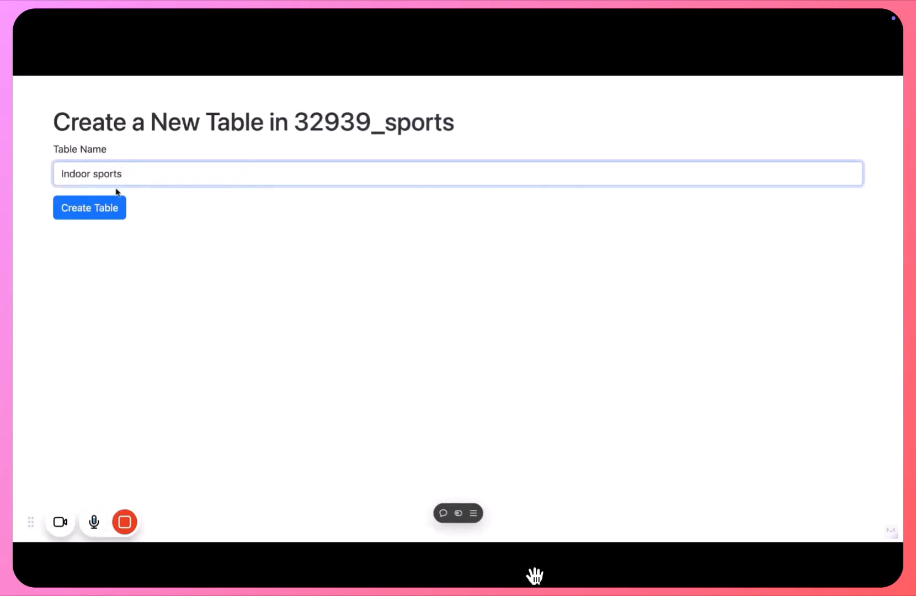
pyautogui.click(96, 214)
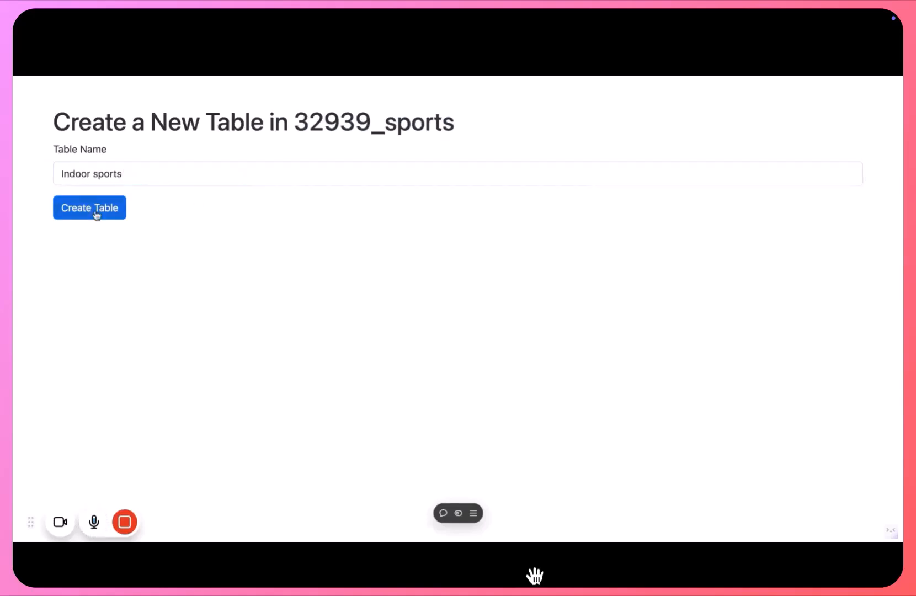
pyautogui.scroll(-2, 186, 308)
pyautogui.scroll(2, 187, 309)
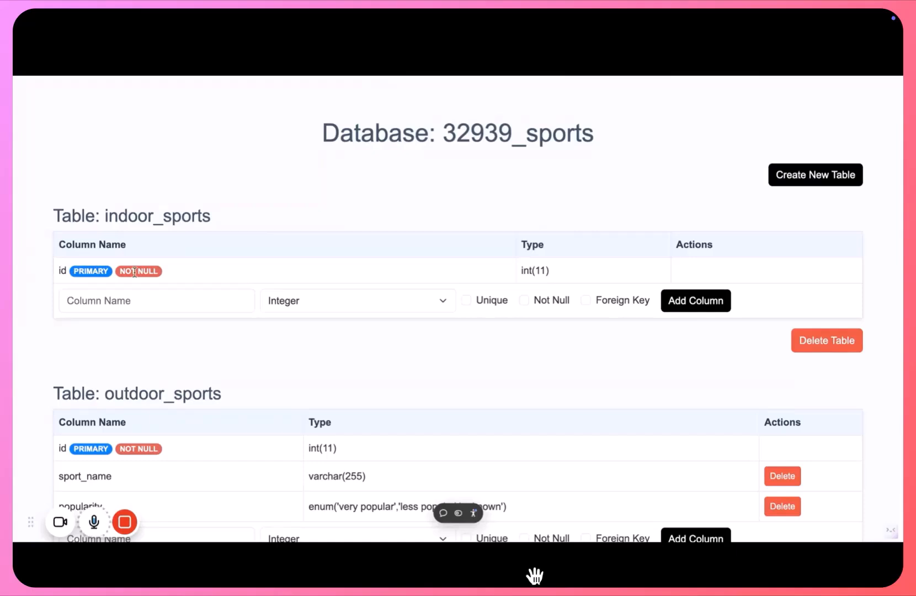
# - Add a unique Short Text column named sport name to the indoor_sports table
pyautogui.click(138, 302)
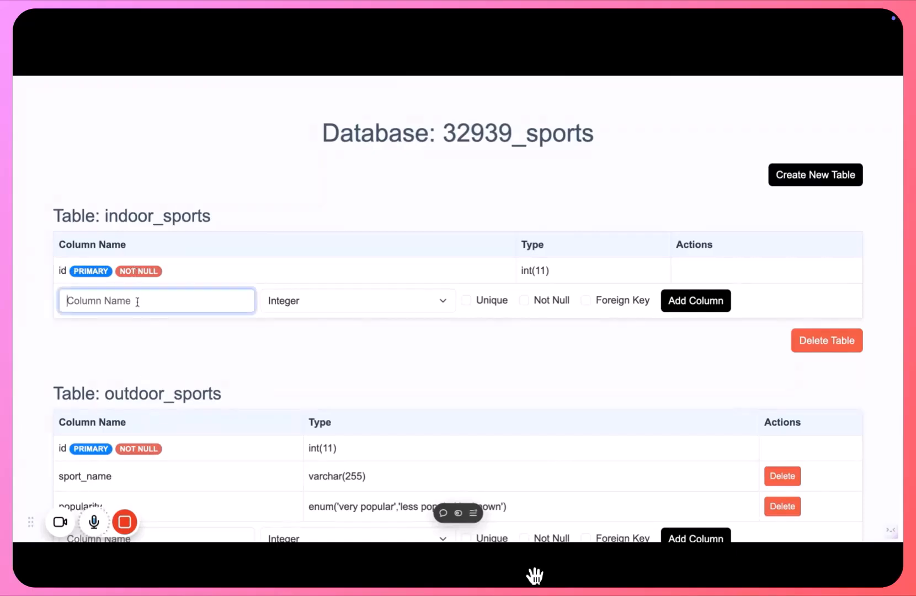
pyautogui.write('sport name')
pyautogui.click(383, 296)
pyautogui.click(310, 325)
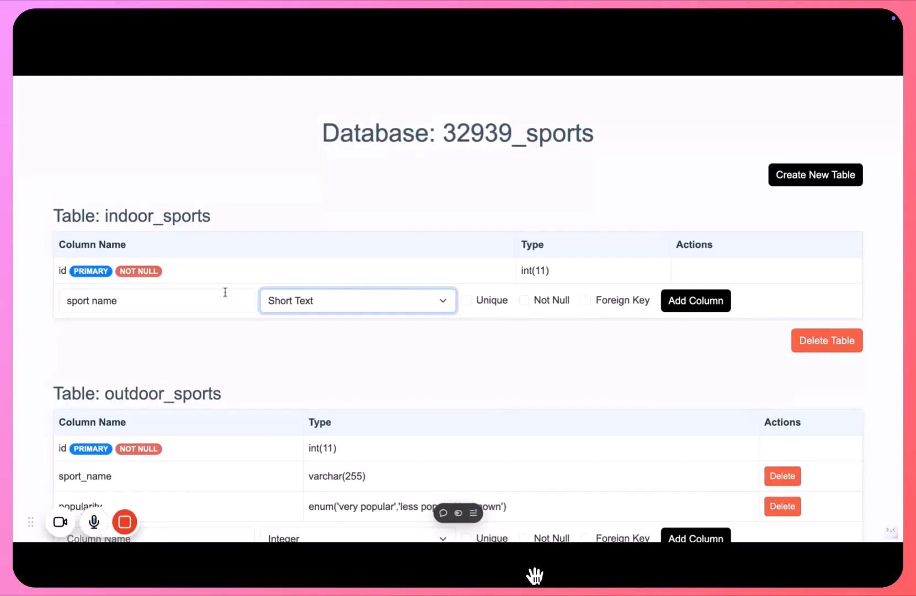
pyautogui.click(467, 301)
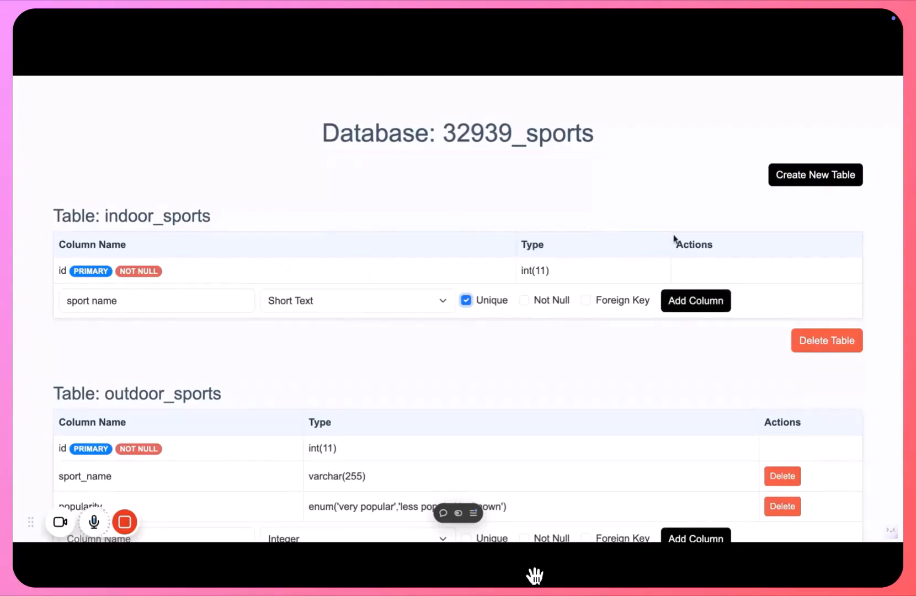
pyautogui.click(699, 304)
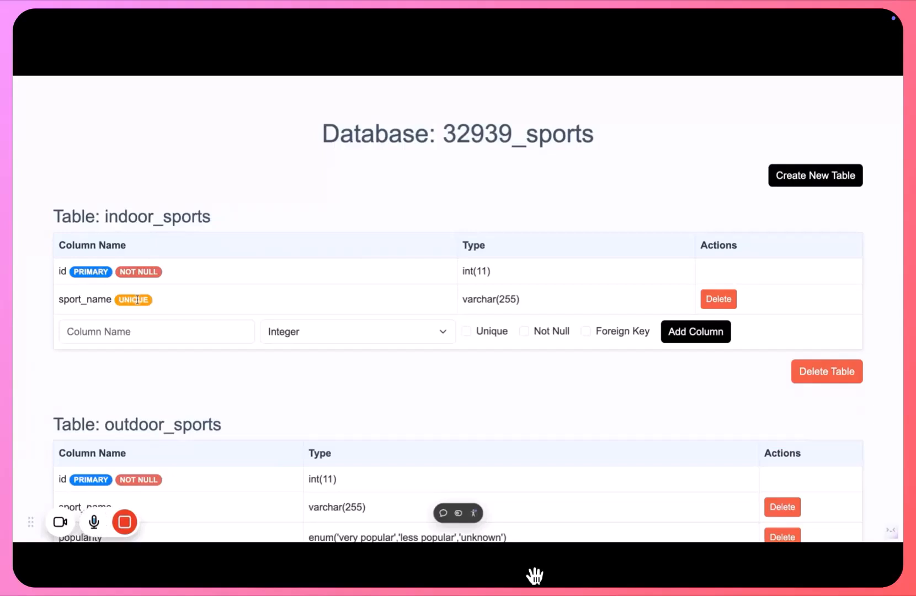
# - Set up a Dropdown column named popularity in indoor_sports and copy the option very popular from outdoor_sports into its options
pyautogui.scroll(-3, 175, 375)
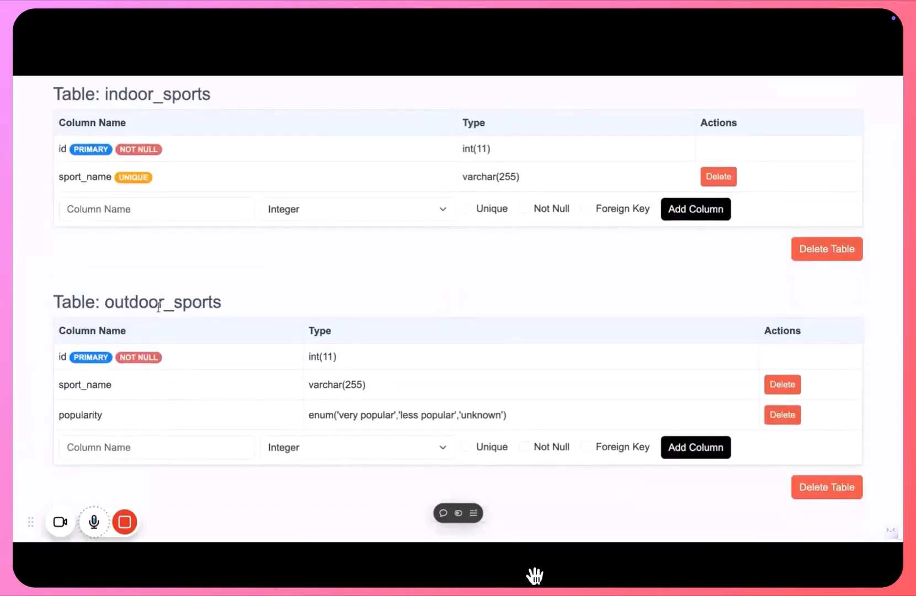
pyautogui.click(143, 211)
pyautogui.write('popularity')
pyautogui.click(310, 210)
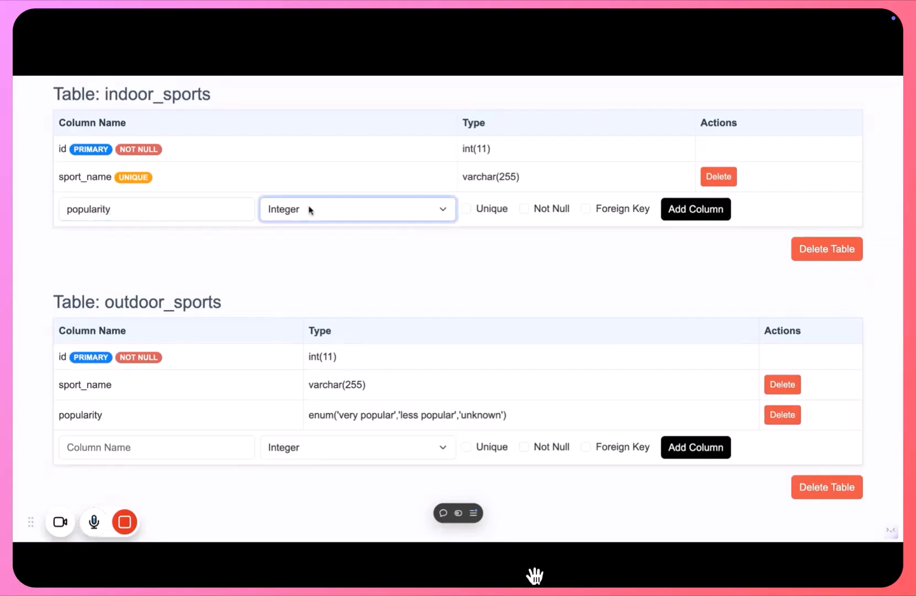
pyautogui.click(385, 401)
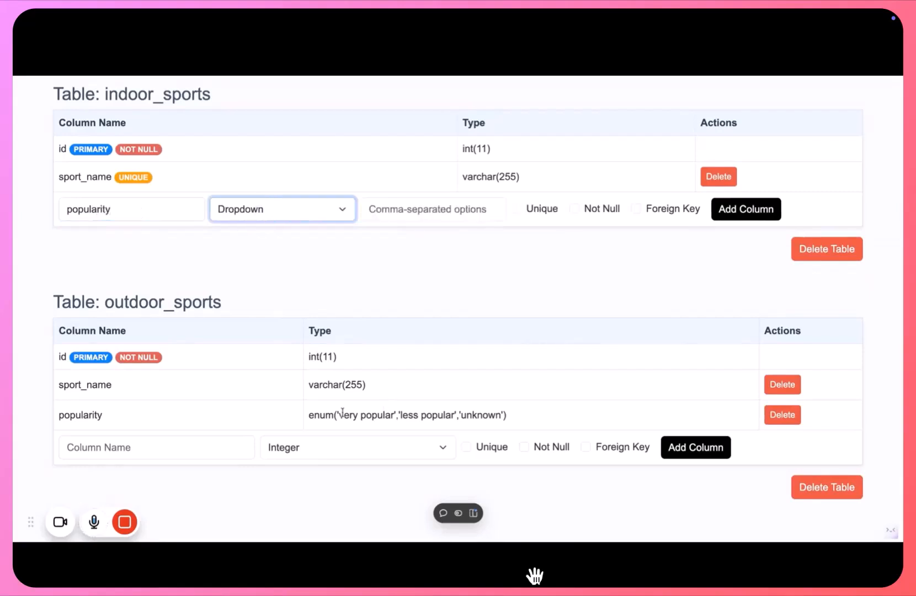
pyautogui.moveTo(340, 416); pyautogui.dragTo(395, 416)
pyautogui.press('super+c')
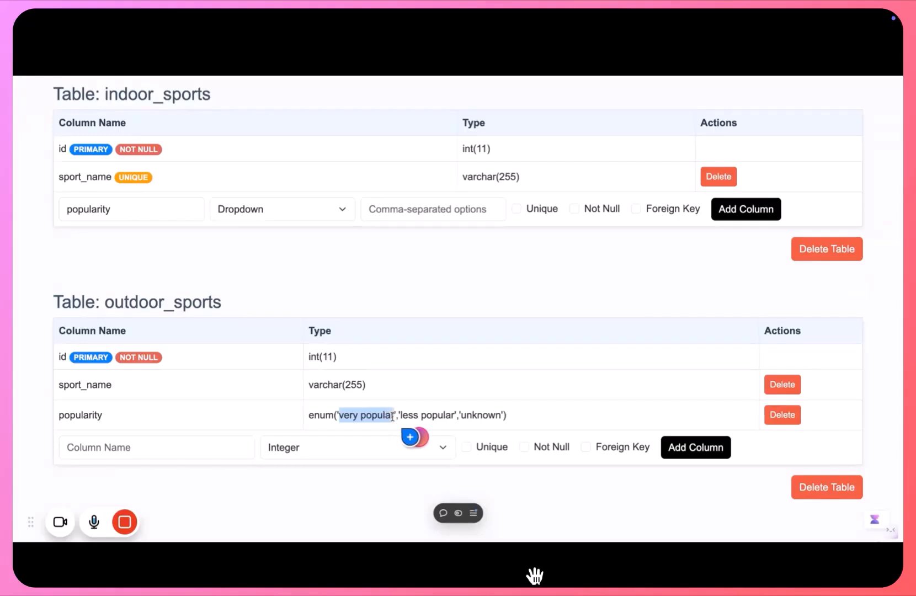
pyautogui.click(404, 208)
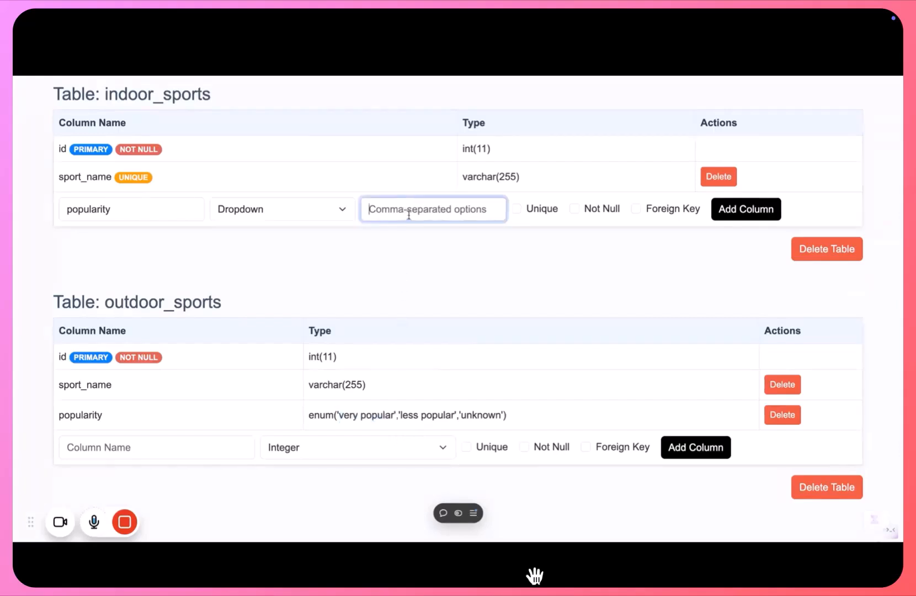
pyautogui.press('super+v')
pyautogui.click(425, 225)
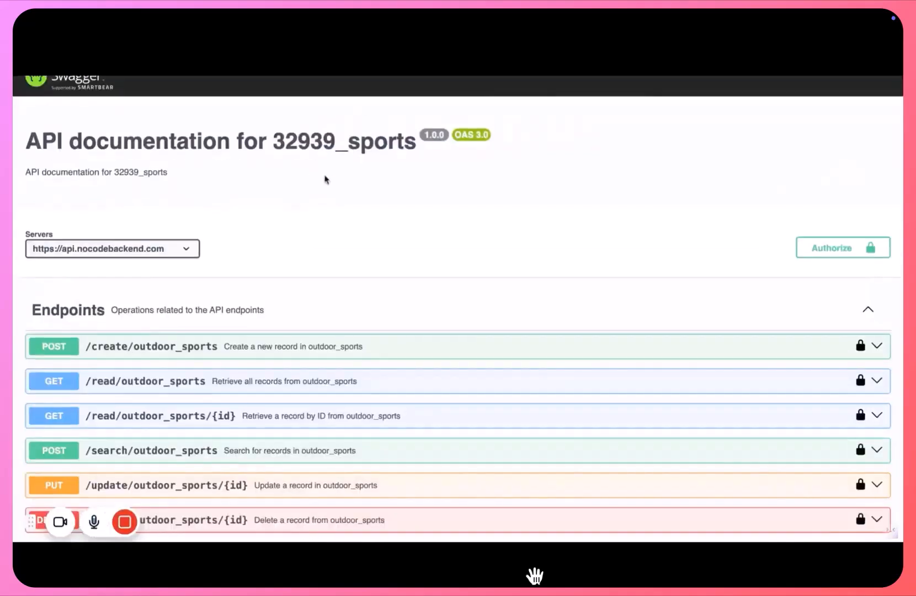
# - Examine the indoor_sports and outdoor_sports endpoints in the refreshed Swagger API documentation
pyautogui.scroll(1, 283, 184)
pyautogui.scroll(-1, 240, 309)
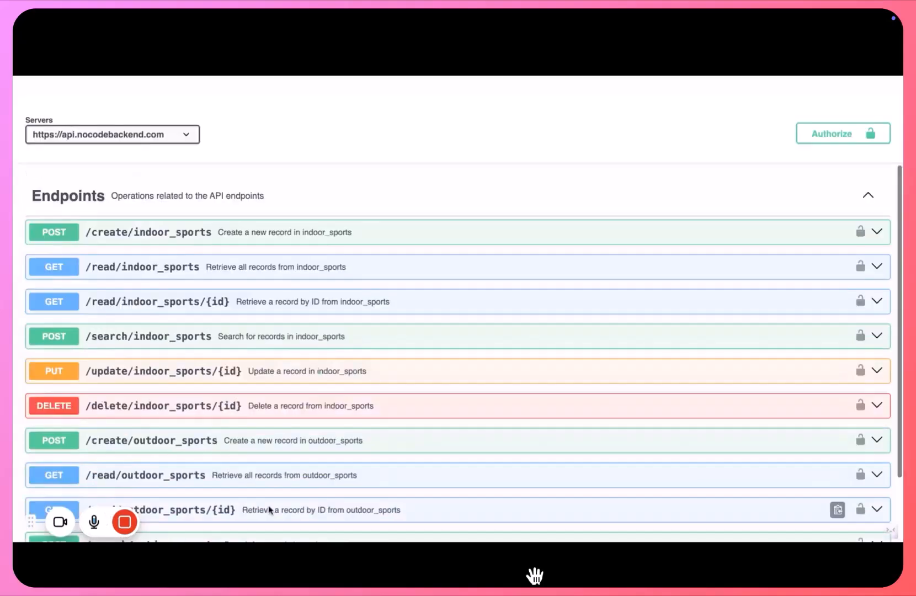
pyautogui.scroll(1, 160, 254)
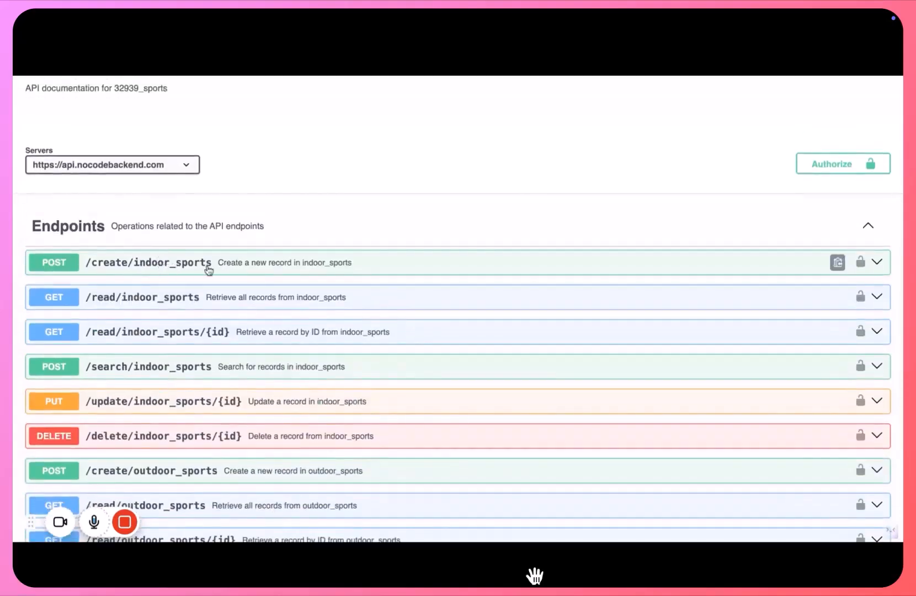
pyautogui.scroll(-2, 272, 342)
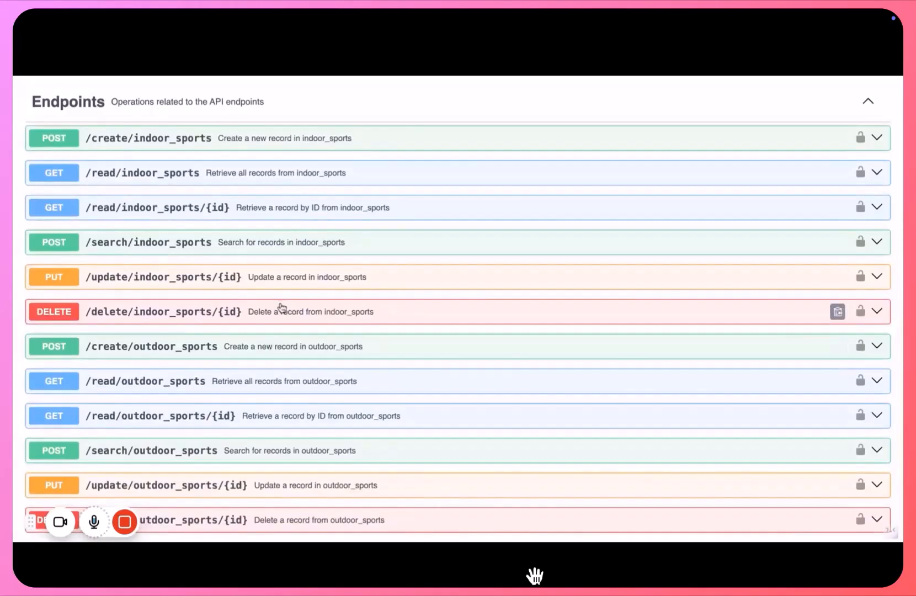
pyautogui.scroll(3, 282, 307)
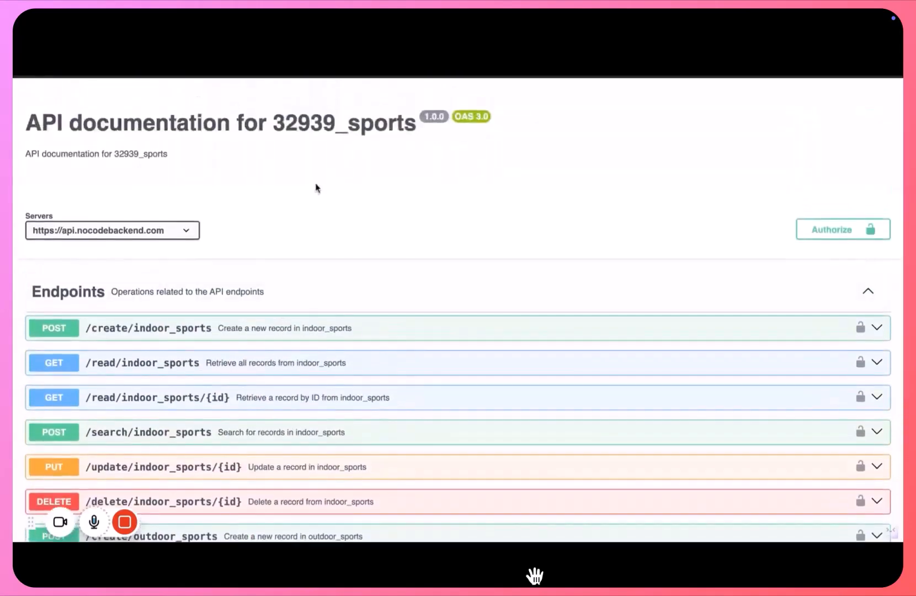
pyautogui.scroll(-3, 356, 323)
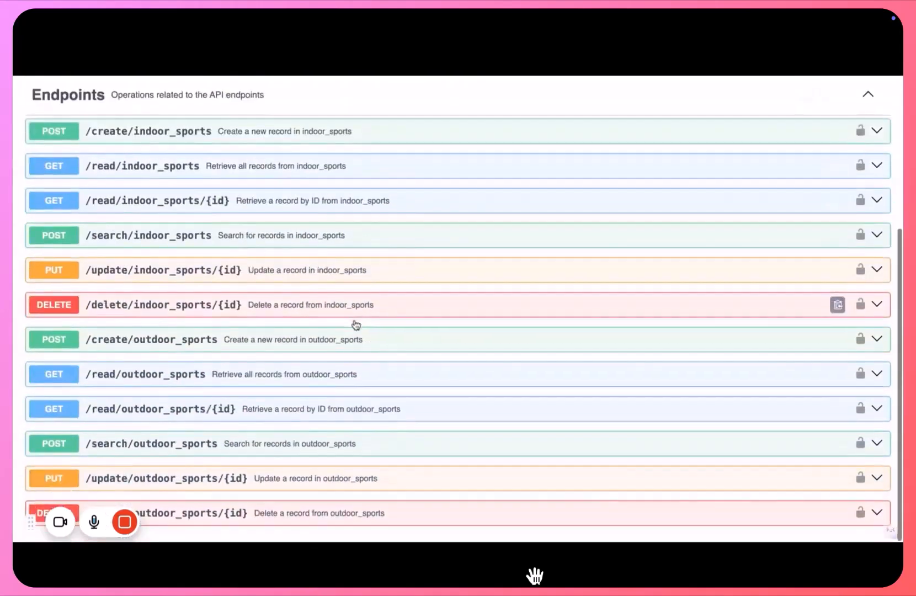
# - Examine the request body fields of the POST /create/indoor_sports endpoint and collapse it again
pyautogui.scroll(3, 308, 369)
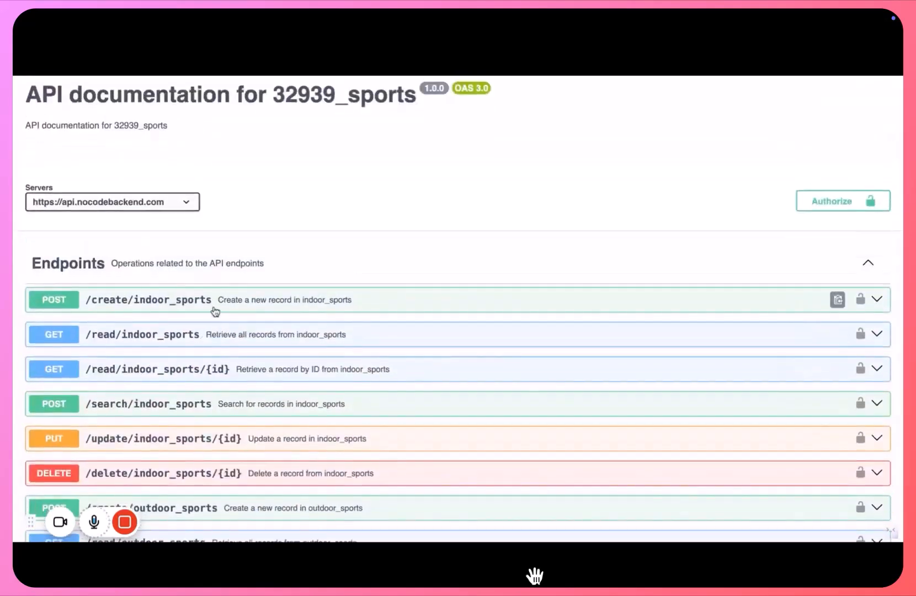
pyautogui.click(217, 313)
pyautogui.scroll(-3, 216, 313)
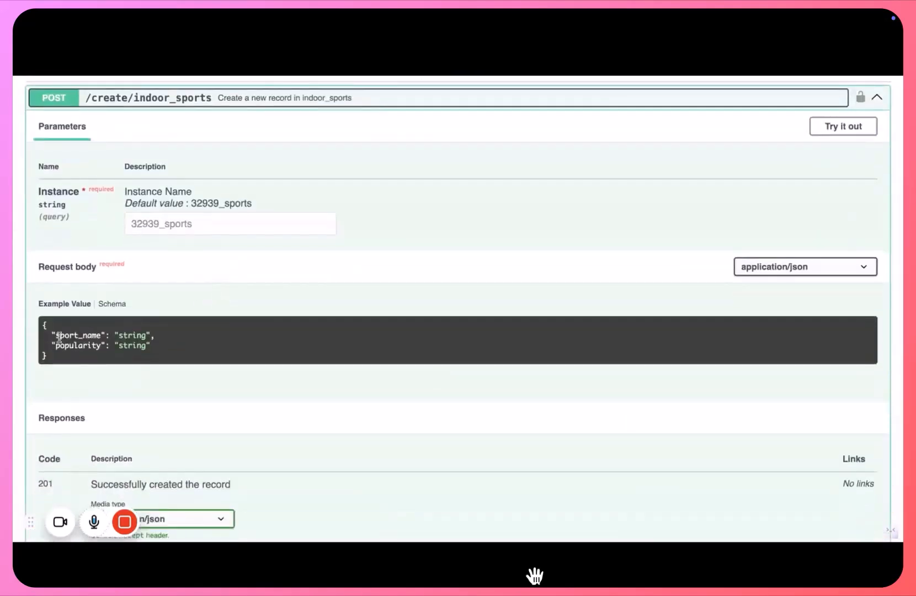
pyautogui.scroll(3, 198, 260)
pyautogui.click(213, 258)
# - Examine the example request body of the POST /create/outdoor_sports endpoint, especially the popularity field, and collapse the endpoint
pyautogui.scroll(-2, 269, 296)
pyautogui.scroll(-1, 269, 297)
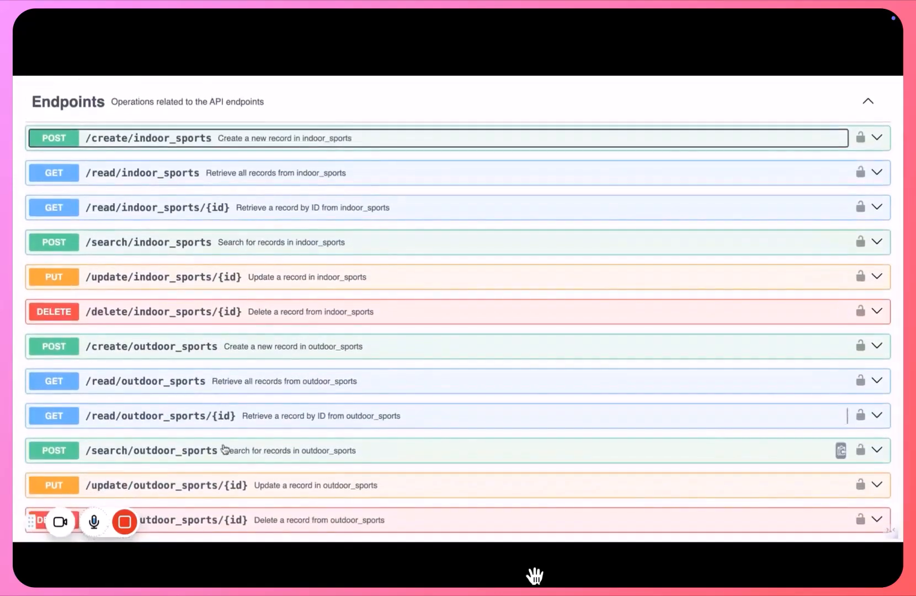
pyautogui.click(180, 347)
pyautogui.scroll(-3, 233, 380)
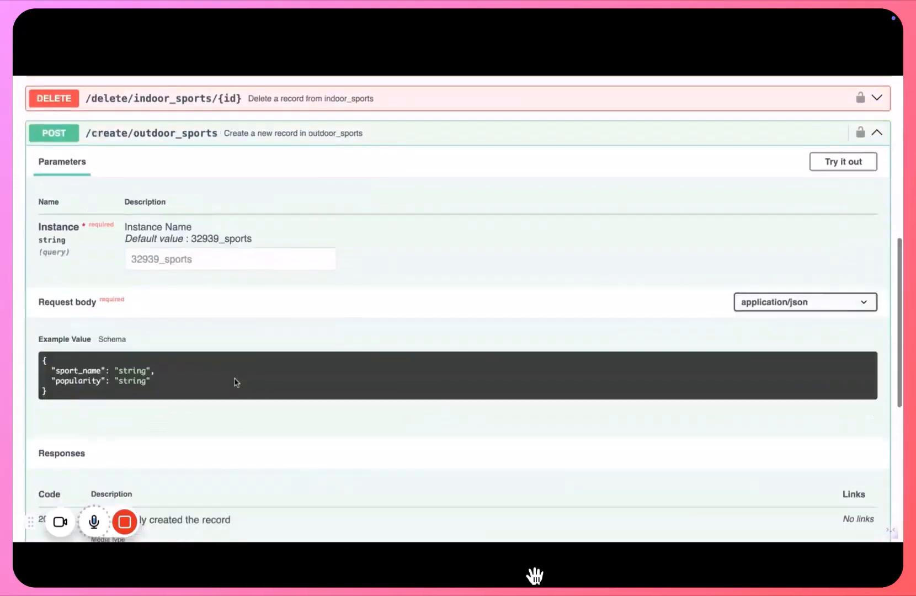
pyautogui.moveTo(57, 380); pyautogui.dragTo(147, 381)
pyautogui.scroll(2, 212, 305)
pyautogui.click(235, 233)
pyautogui.scroll(2, 235, 234)
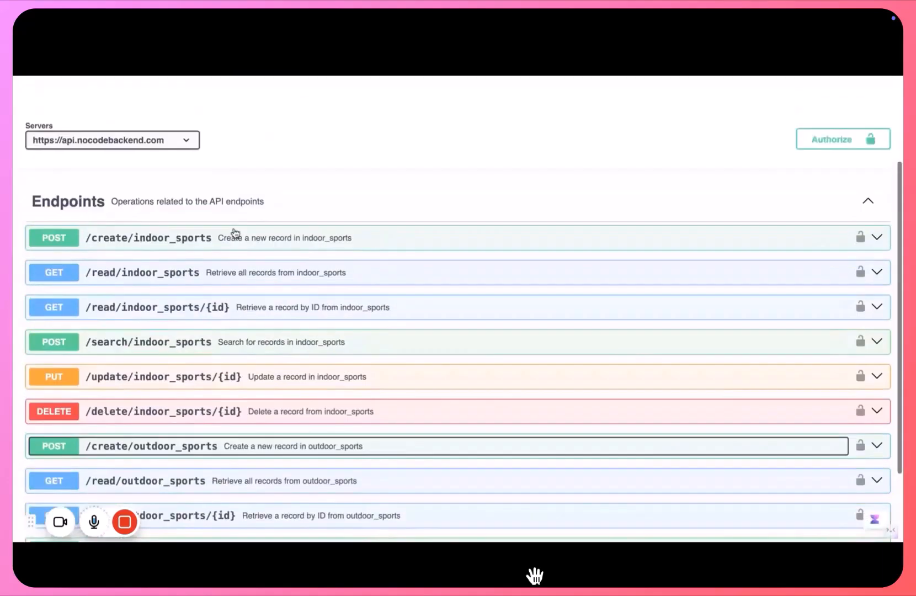
pyautogui.scroll(-2, 304, 301)
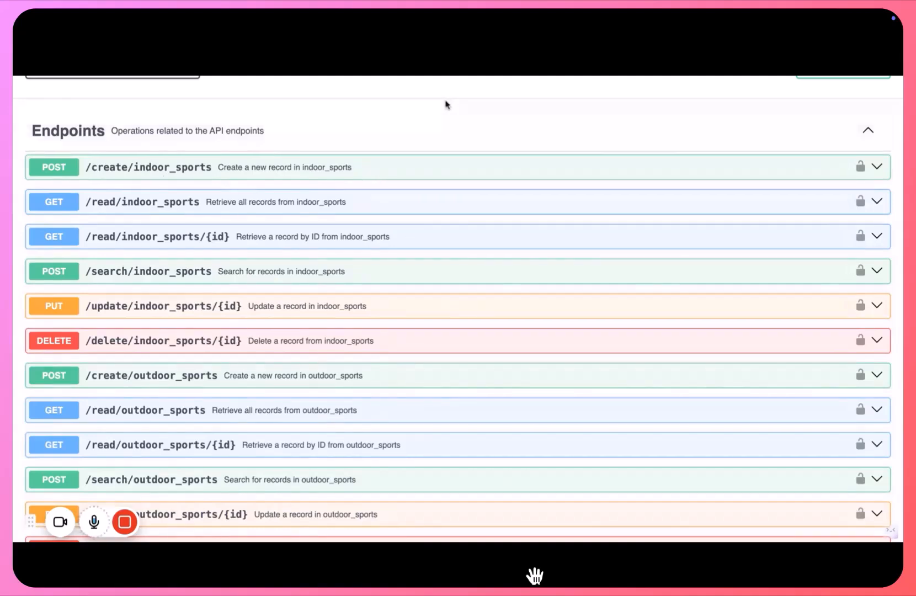
pyautogui.scroll(-1, 264, 210)
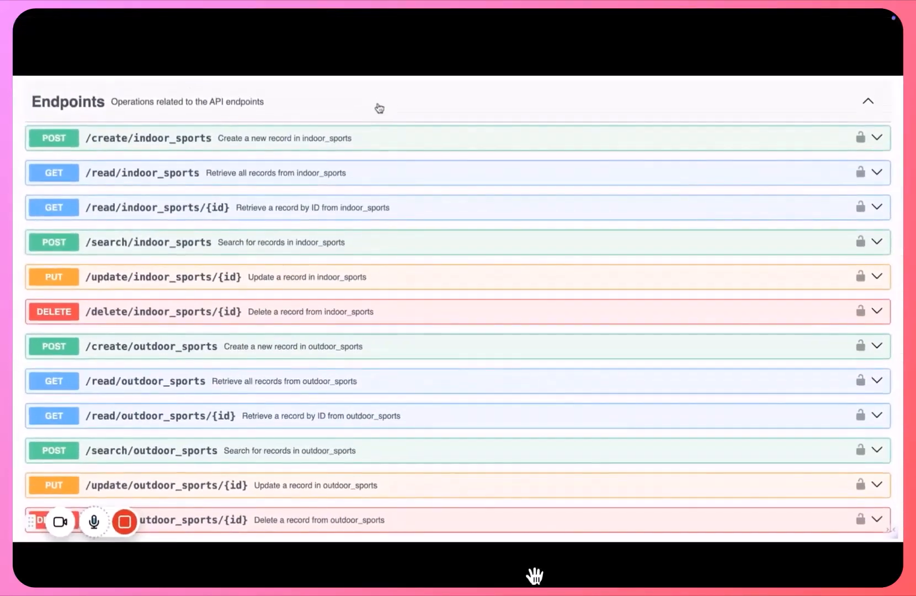
pyautogui.scroll(5, 323, 149)
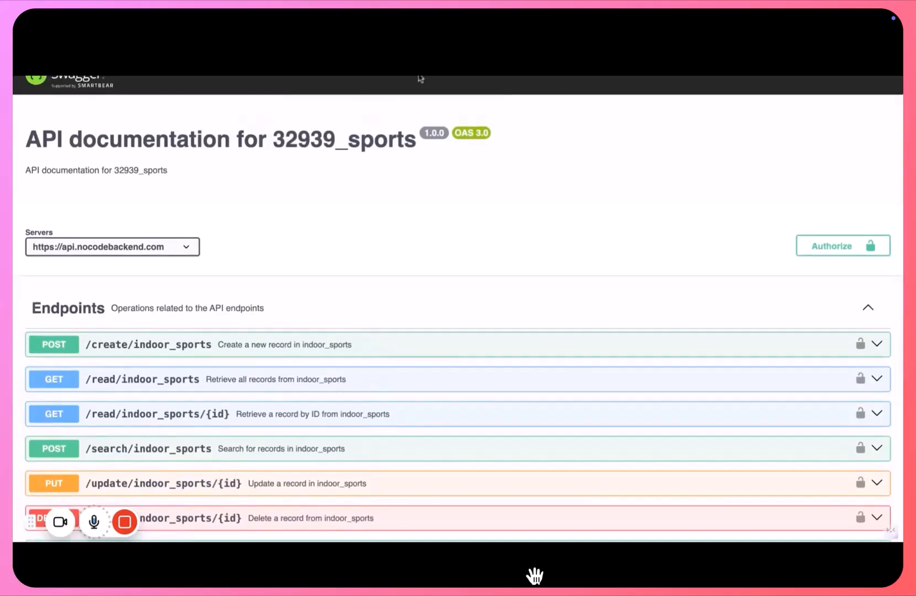
pyautogui.scroll(-2, 251, 260)
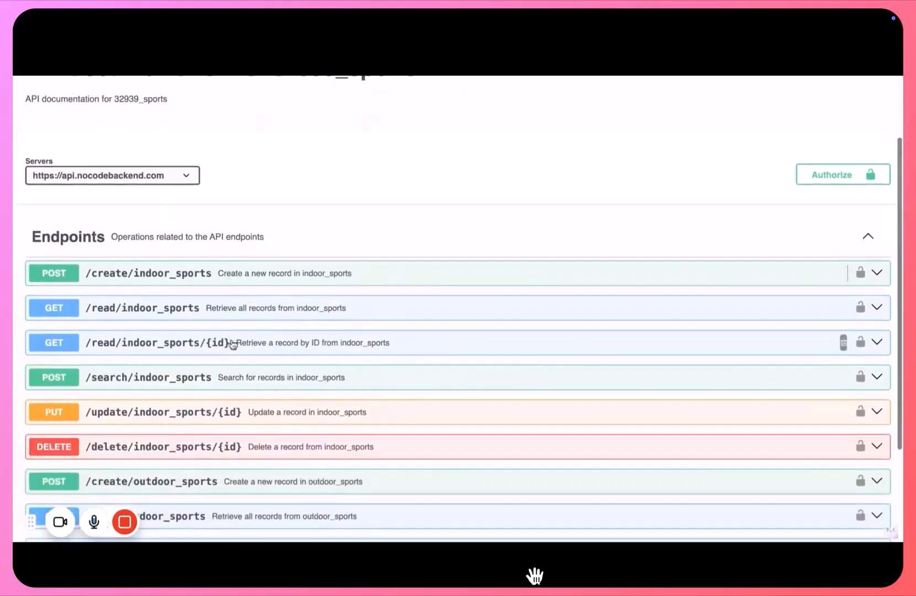